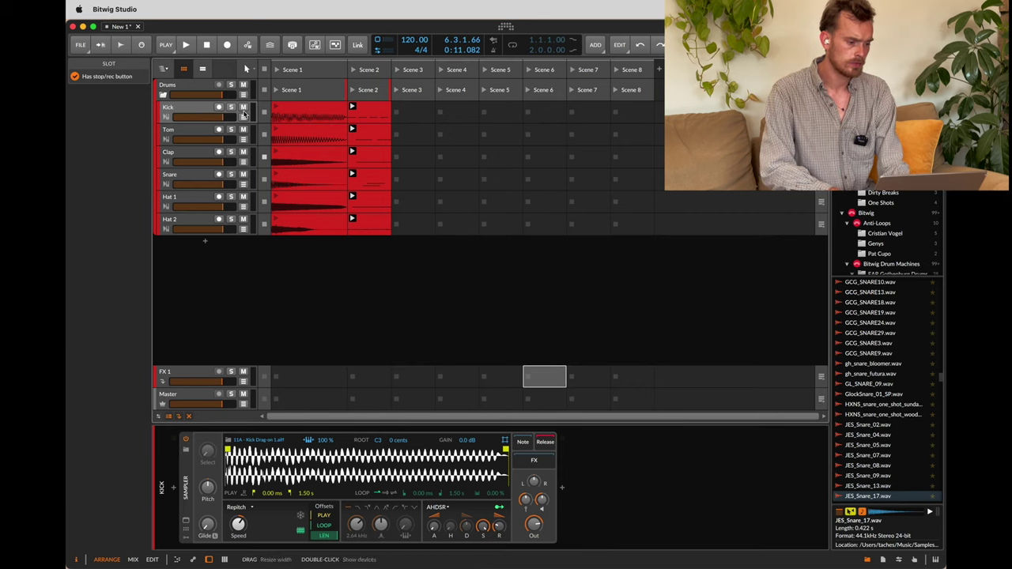
Solo the Kick, Tom and Clap tracks one at a time and play their Scene 1 clips to audition the sounds.
left_click(231, 107)
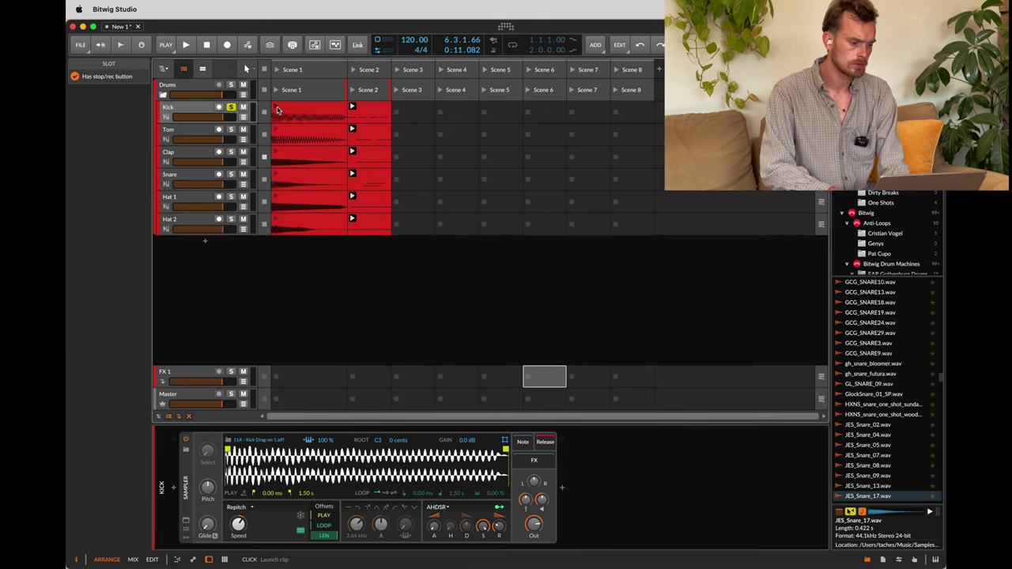
left_click(277, 109)
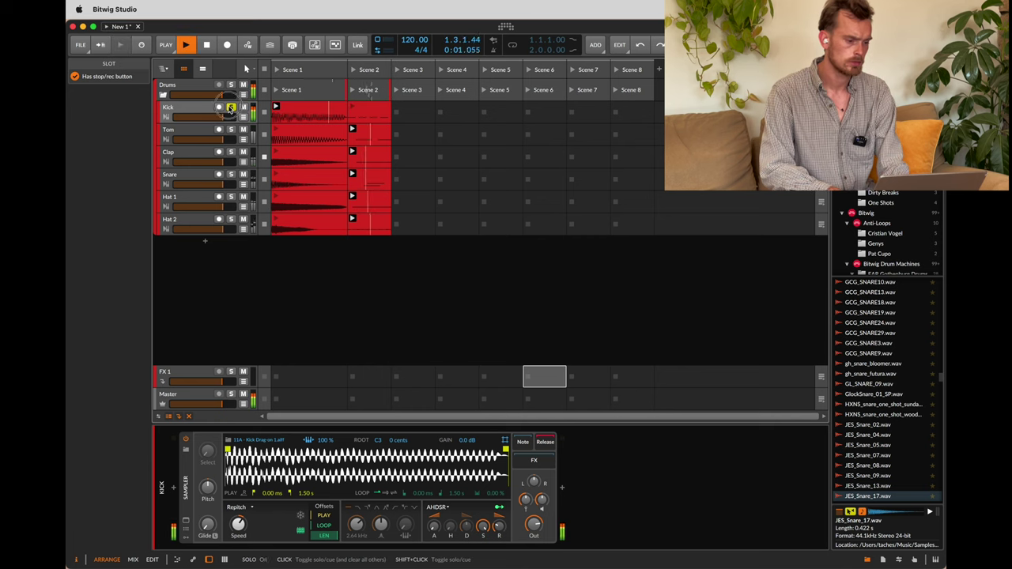
left_click(231, 107)
left_click(231, 130)
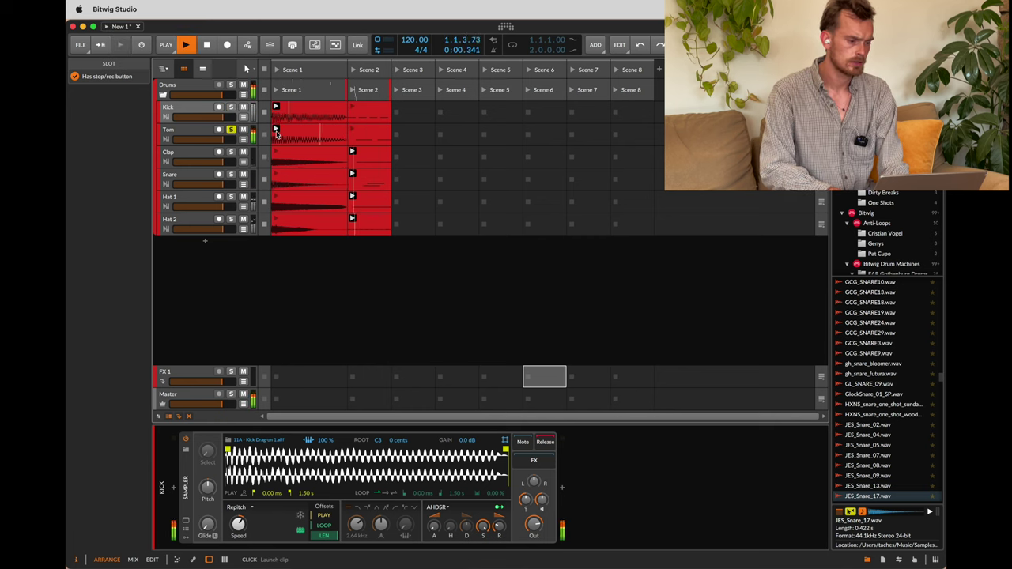
left_click(231, 153)
key("space")
key("space")
Audition the Snare, Hat 1 and Hat 2 tracks by soloing each in turn, and leave no track soloed.
left_click(231, 174)
key("space")
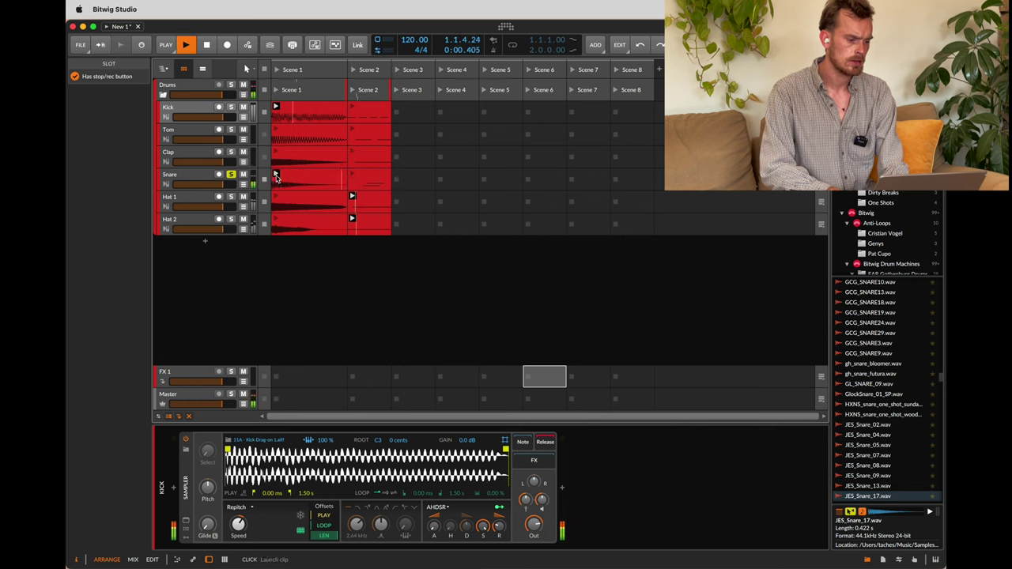
key("space")
left_click(230, 197)
key("space")
key("space")
key("space")
key("space")
left_click(230, 219)
key("space")
key("space")
left_click(232, 219)
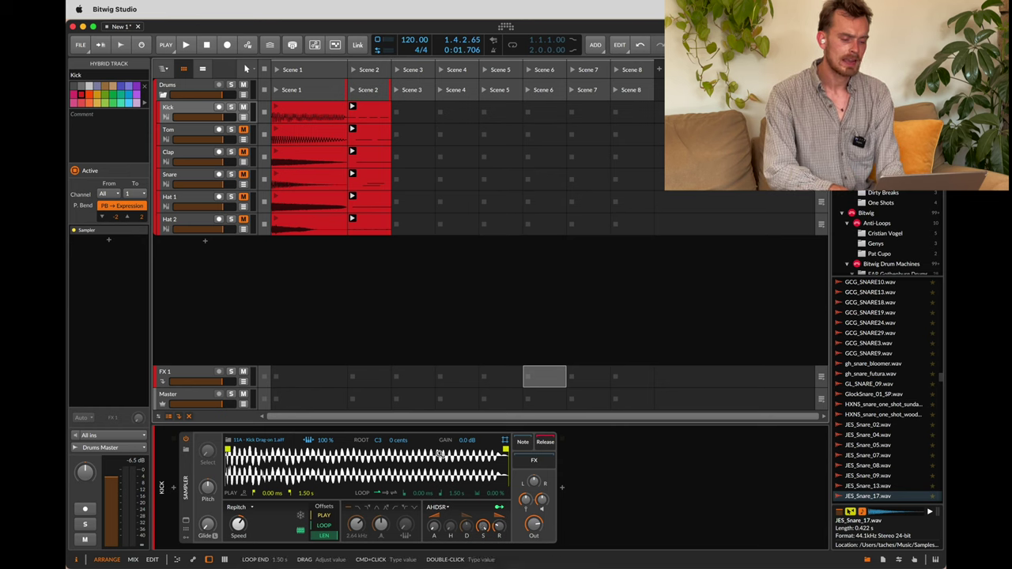
Set the Kick sampler's AHDSR sustain to 0% and adjust its decay by ear while the pattern plays.
key("space")
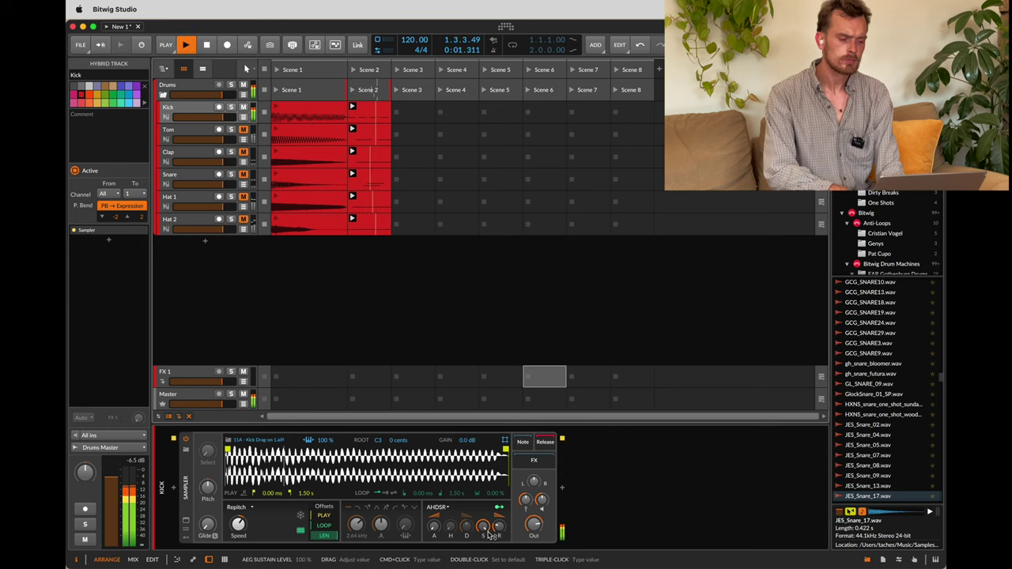
key("space")
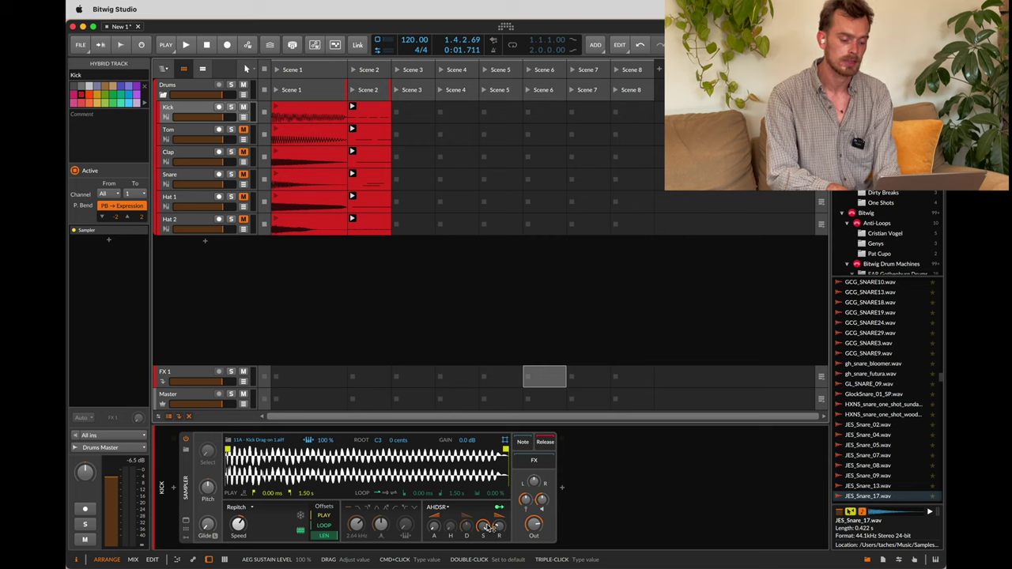
left_click_drag(486, 528, 485, 528)
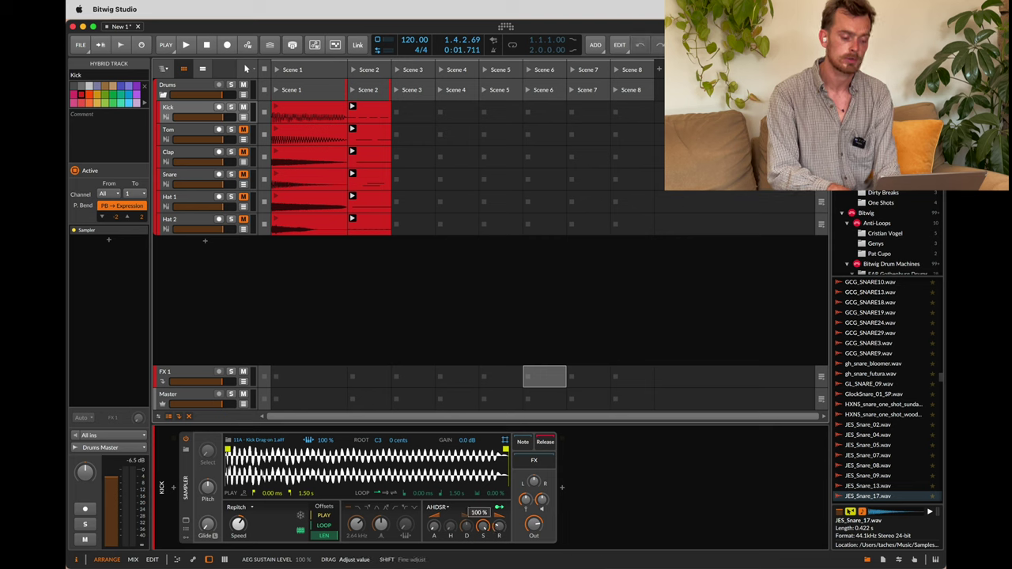
left_click(486, 525)
key("space")
left_click_drag(488, 528, 490, 530)
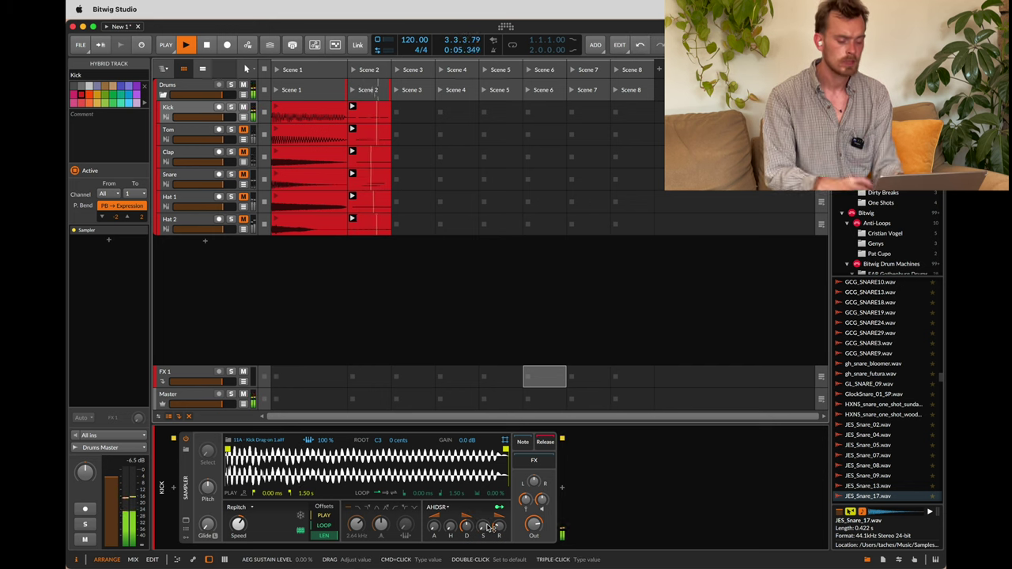
left_click_drag(472, 528, 470, 523)
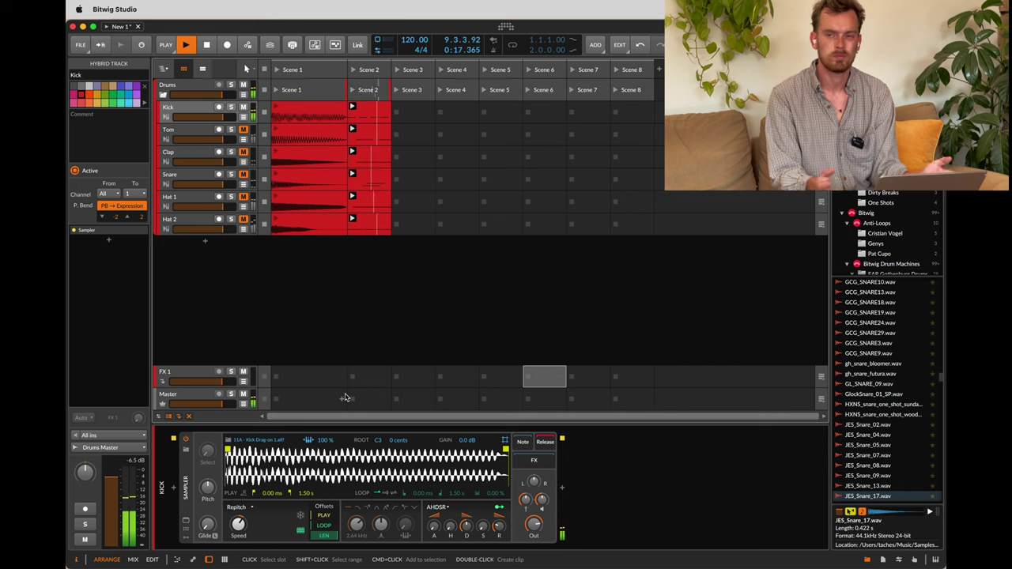
Enable the low-pass filter in the Kick sampler and lower its cutoff to 76.0 Hz.
left_click(360, 510)
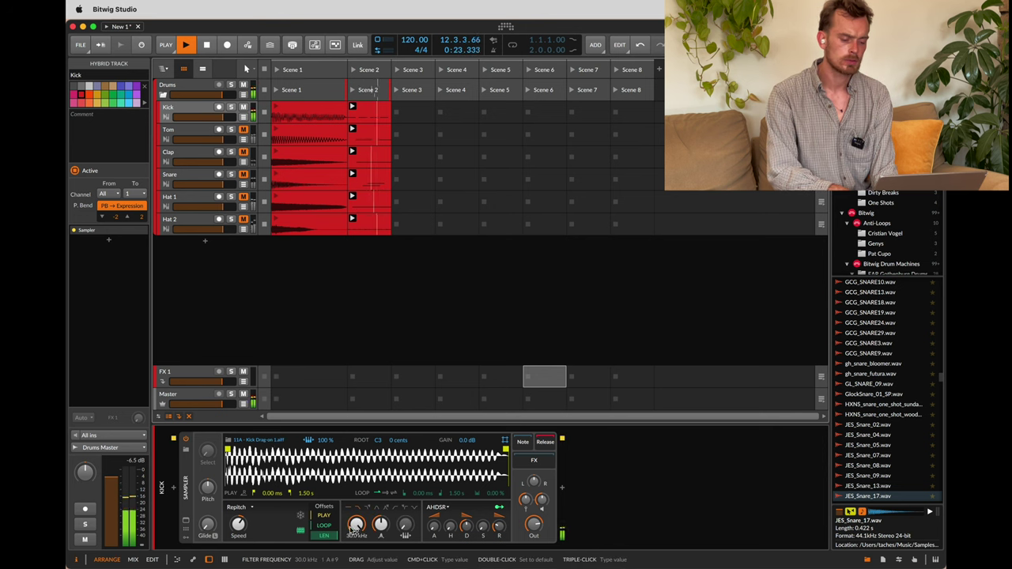
left_click_drag(357, 532, 359, 534)
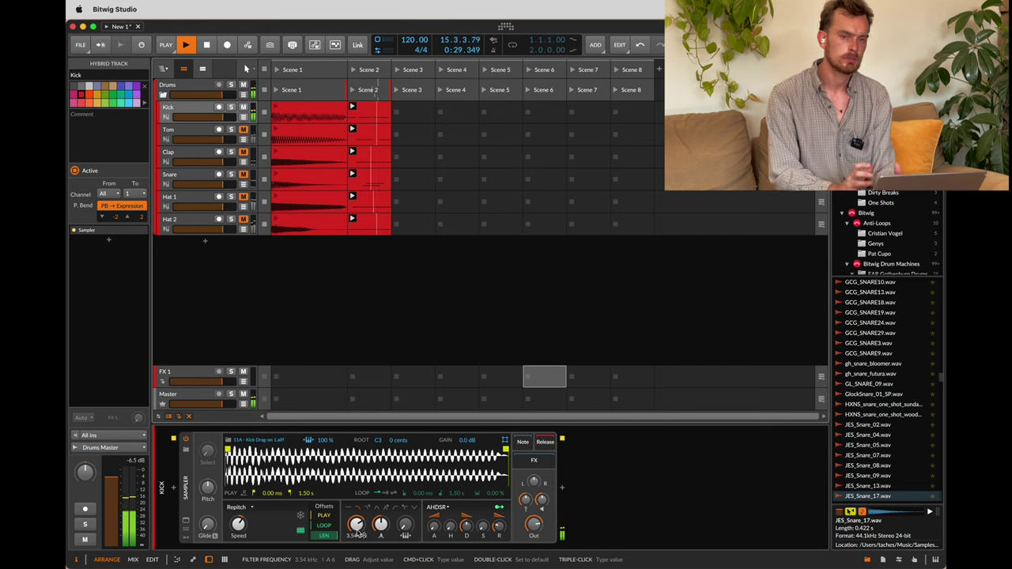
left_click_drag(358, 534, 358, 568)
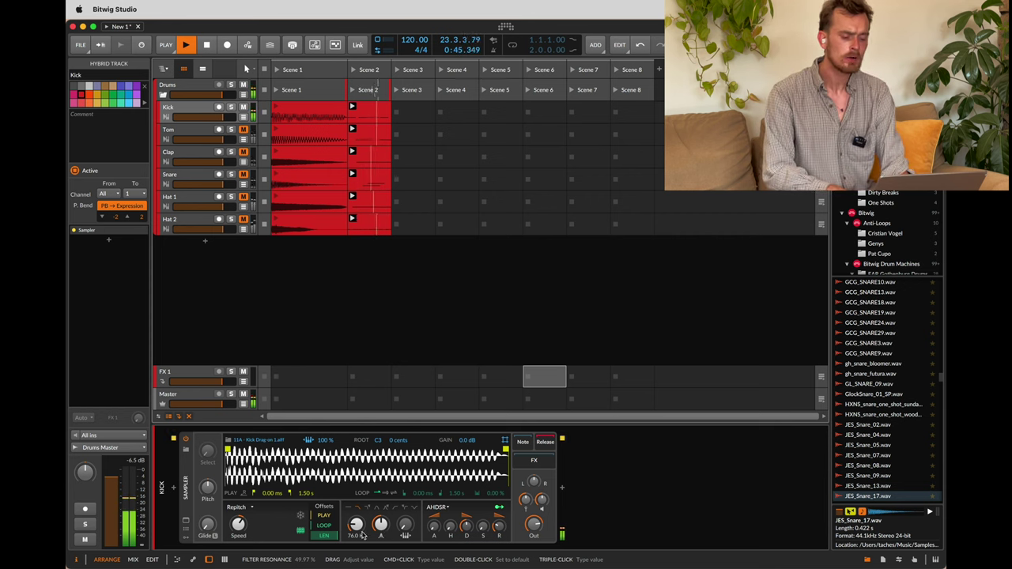
Add an ADSR modulator to the Kick sampler and bring its sustain and decay down to zero.
left_click(187, 539)
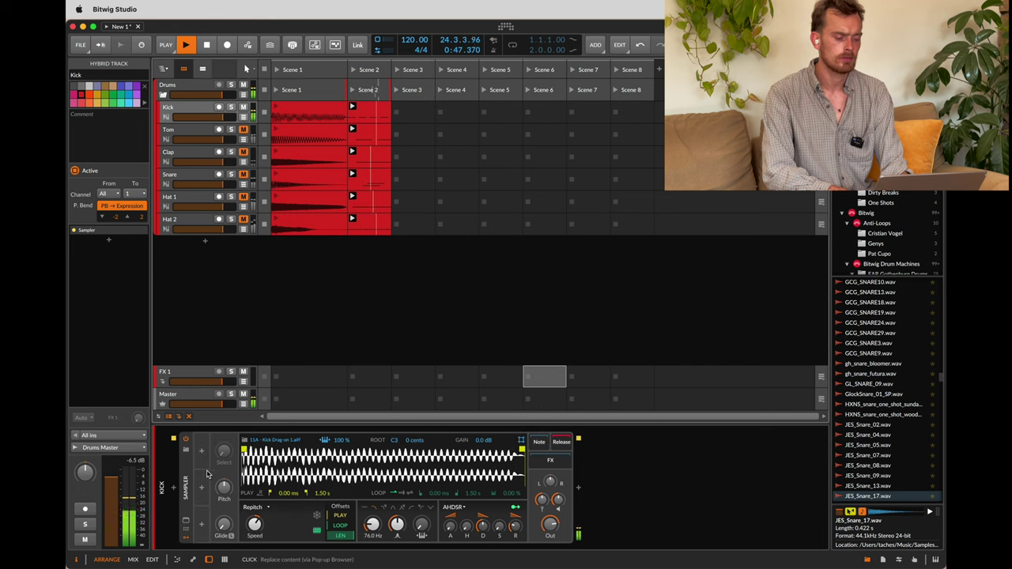
left_click(202, 455)
type("adsr")
key("Return")
left_click(207, 453)
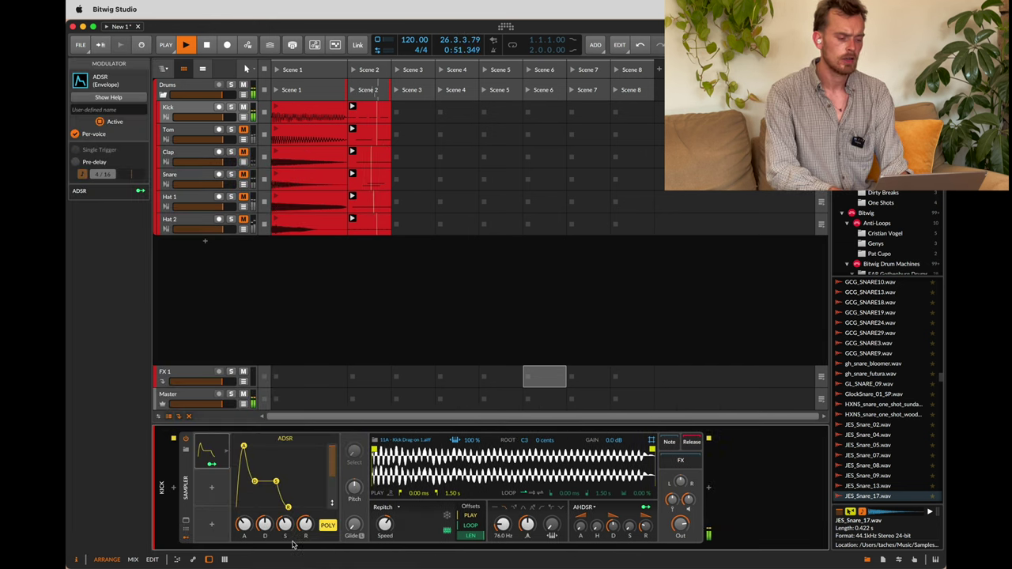
left_click_drag(285, 525, 266, 545)
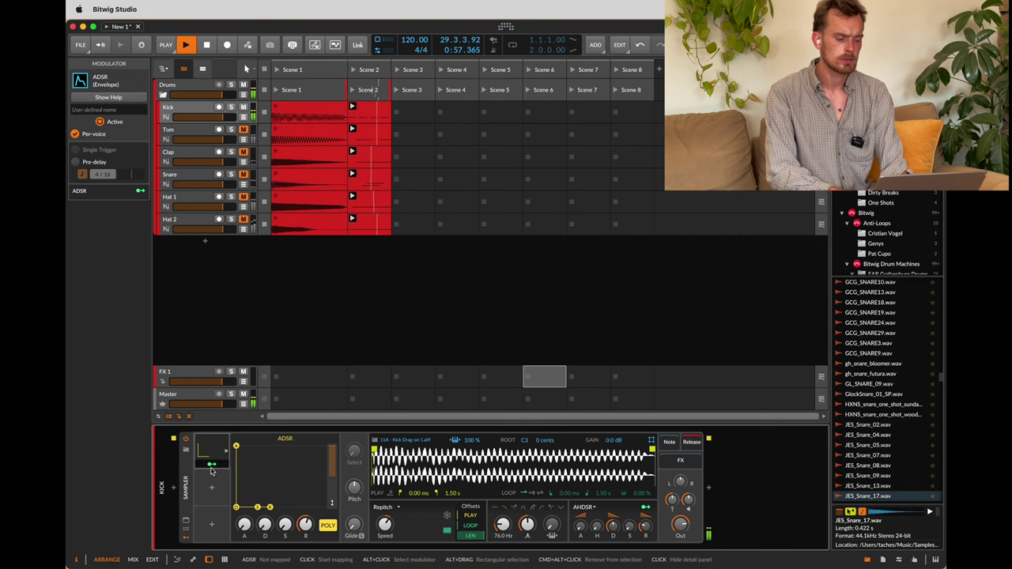
Map the ADSR modulator to the sampler's filter frequency with a modulation amount of 102.5.
left_click(211, 467)
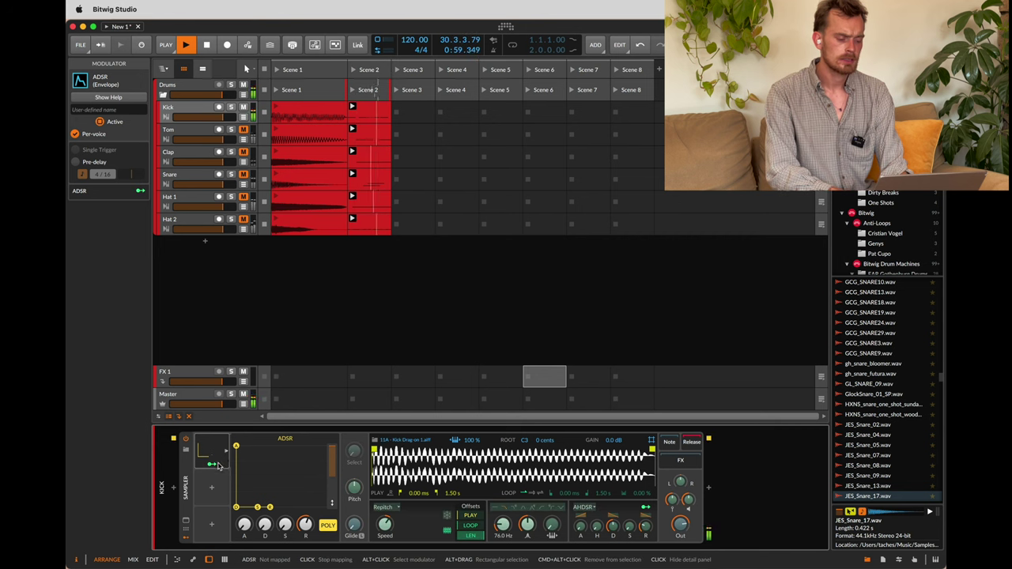
left_click_drag(503, 524, 503, 484)
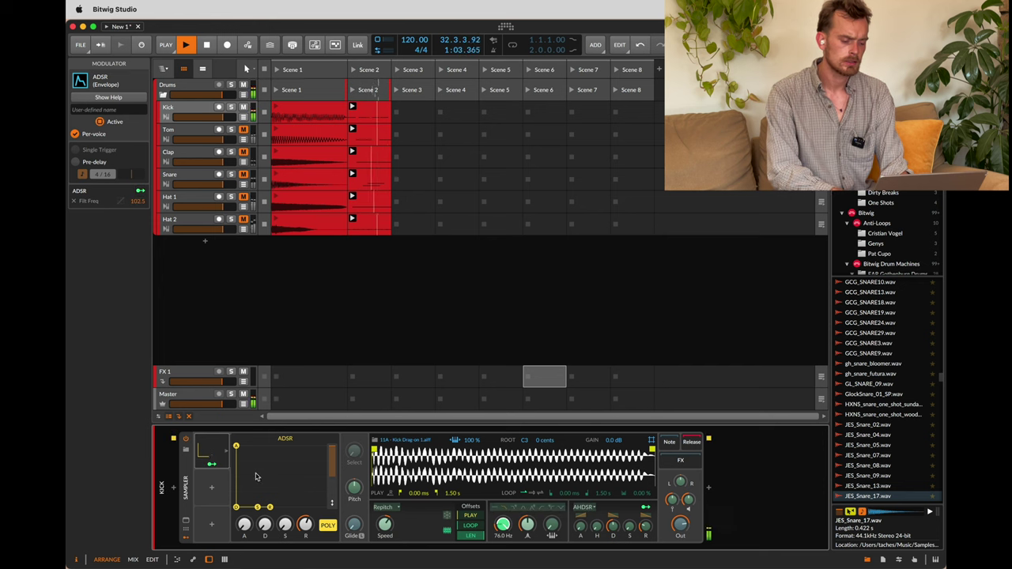
left_click(211, 464)
Close the ScreenFlow document Envelopes without saving its changes and dismiss the new-recording window.
key("shift+super+2")
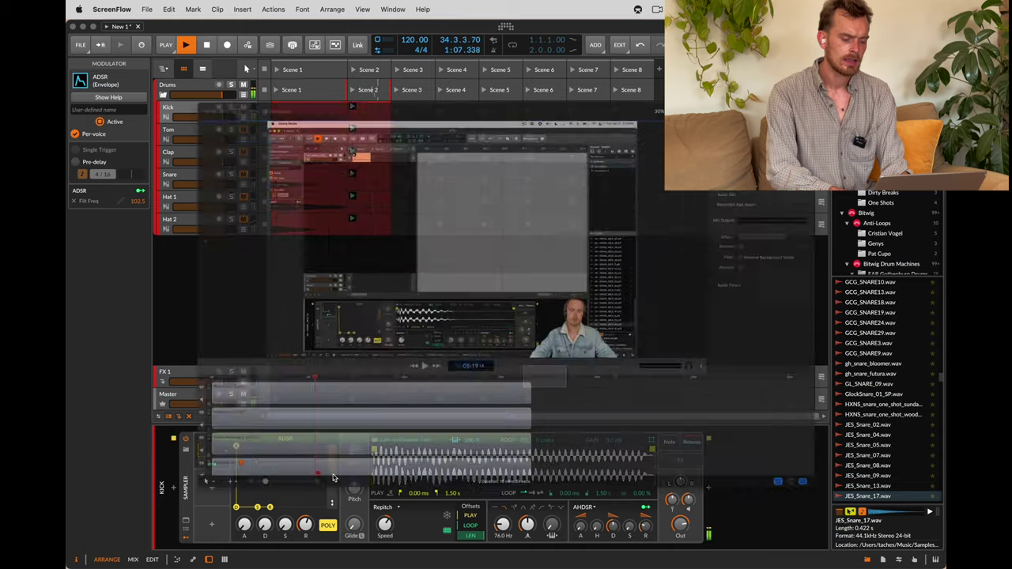
key("super+w")
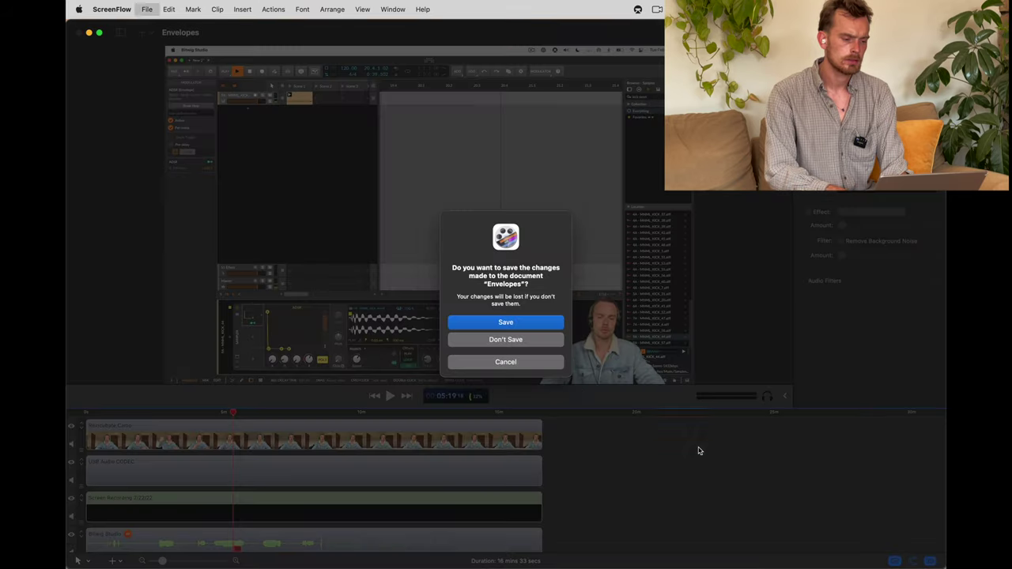
left_click(506, 340)
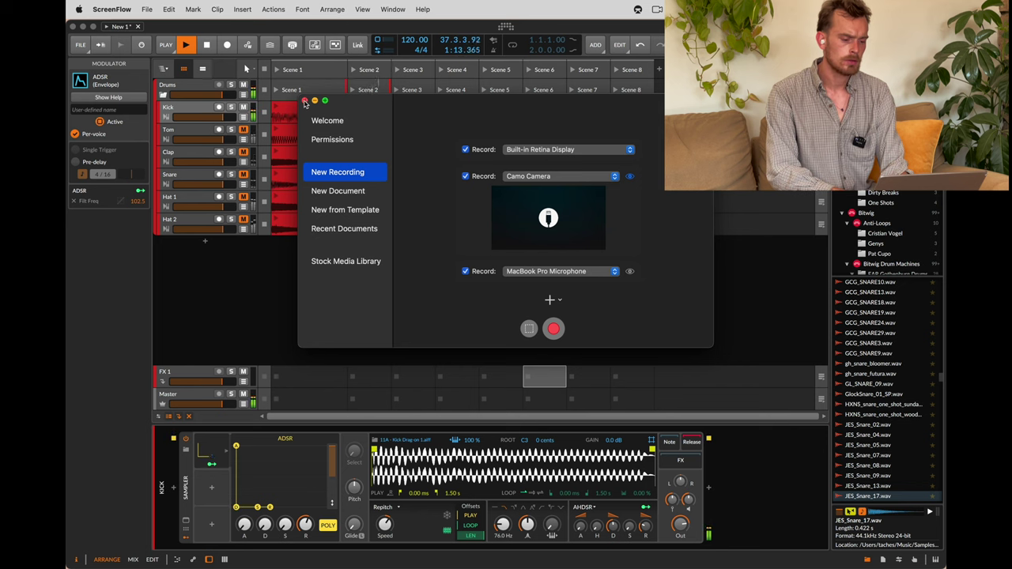
left_click(304, 101)
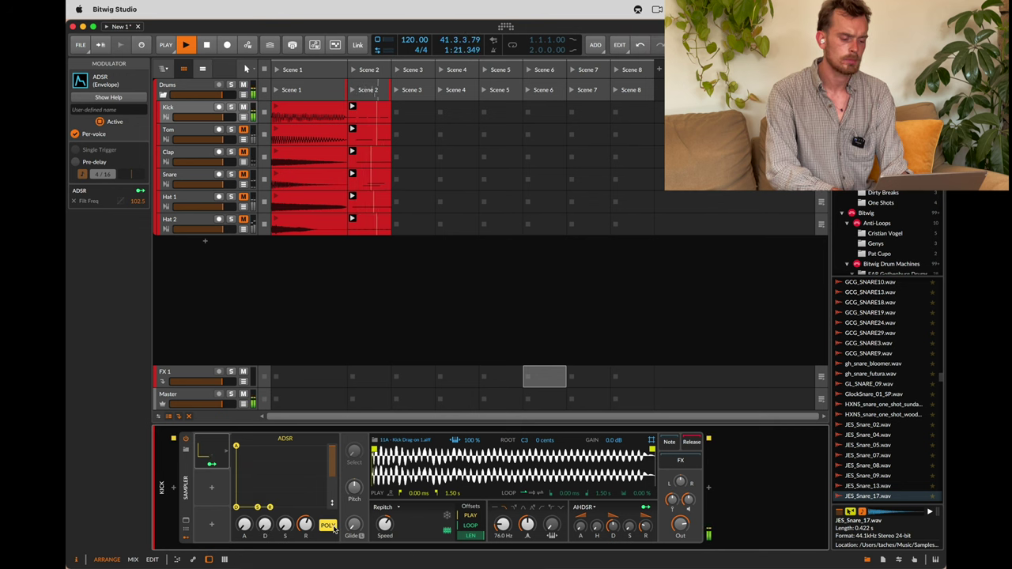
Raise the Kick sampler's filter cutoff to 89.9 Hz and set the filter ADSR's decay to 46.0%.
mouse_move(502, 524)
left_mouse_down()
mouse_move(502, 498)
mouse_move(502, 539)
left_mouse_up()
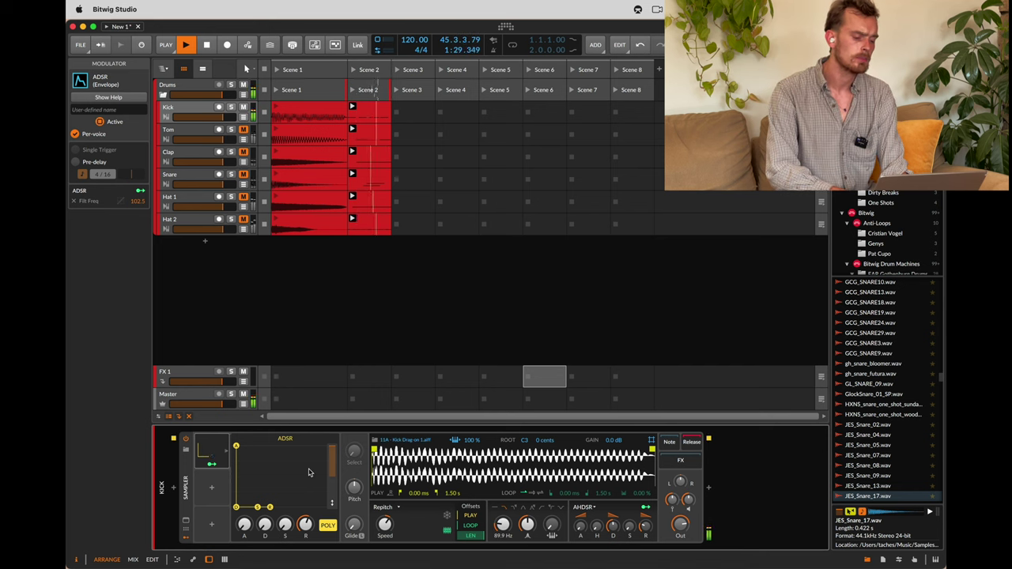
left_click_drag(263, 535, 263, 537)
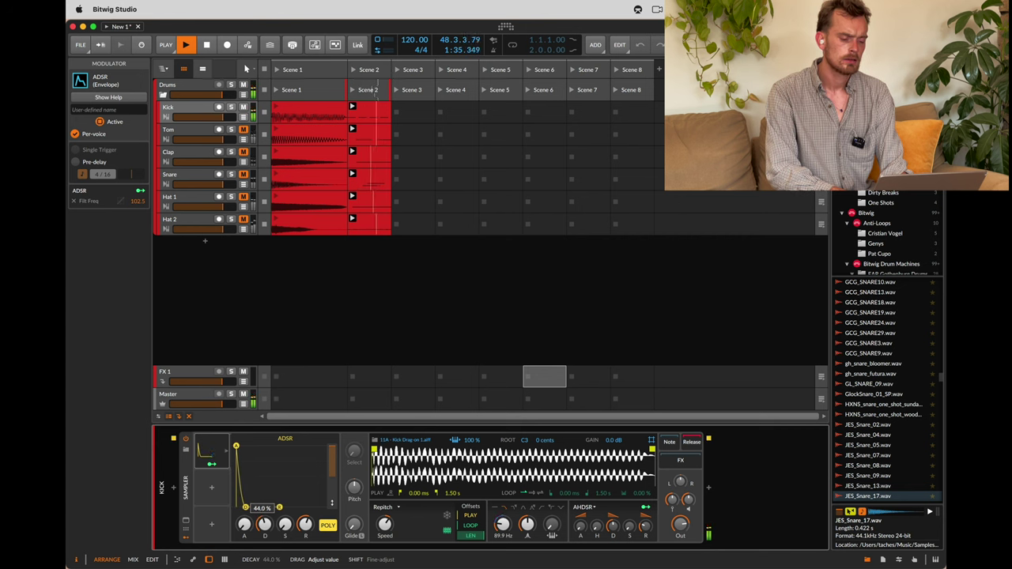
left_click_drag(263, 537, 265, 521)
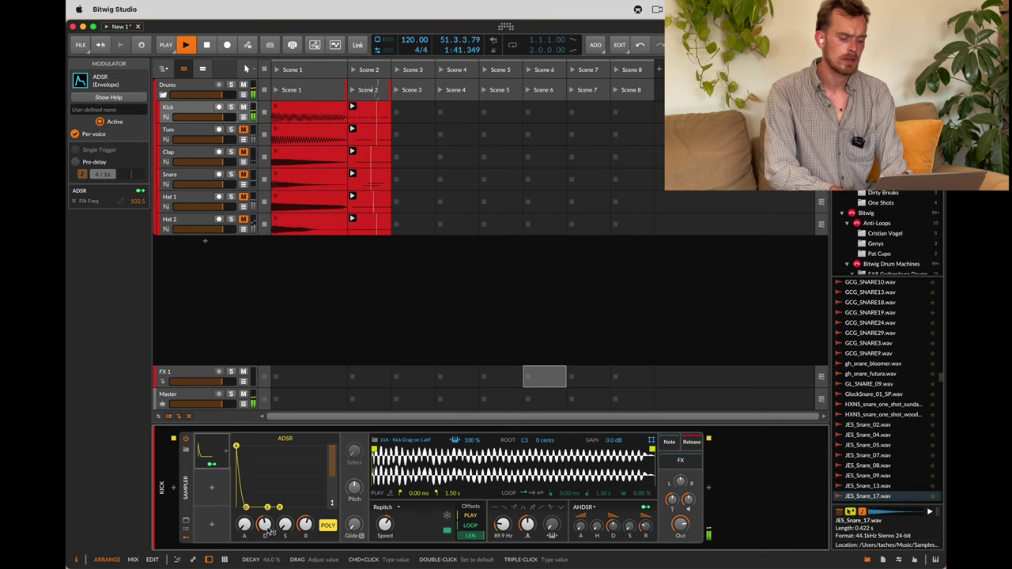
Reduce the filter ADSR's overall amount to 45.0% and shorten its decay slightly by ear.
left_click_drag(332, 458, 332, 464)
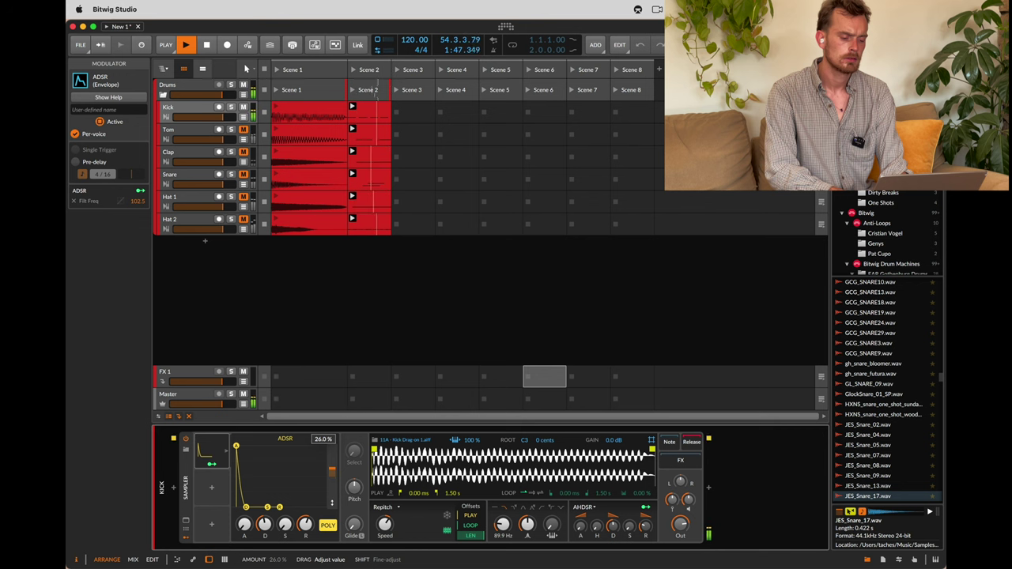
left_click_drag(264, 525, 265, 528)
left_click_drag(332, 472, 332, 468)
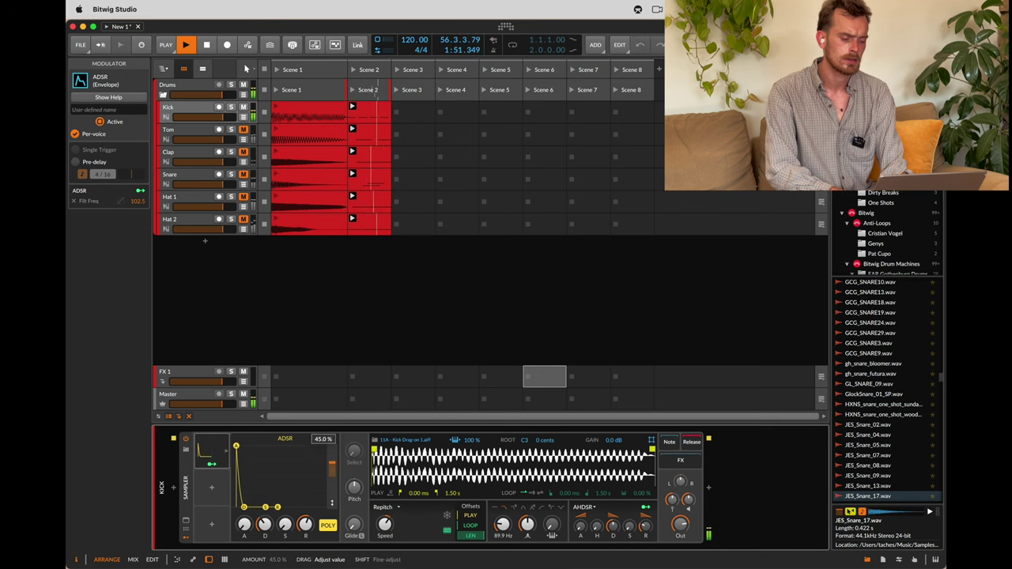
left_click_drag(266, 507, 255, 507)
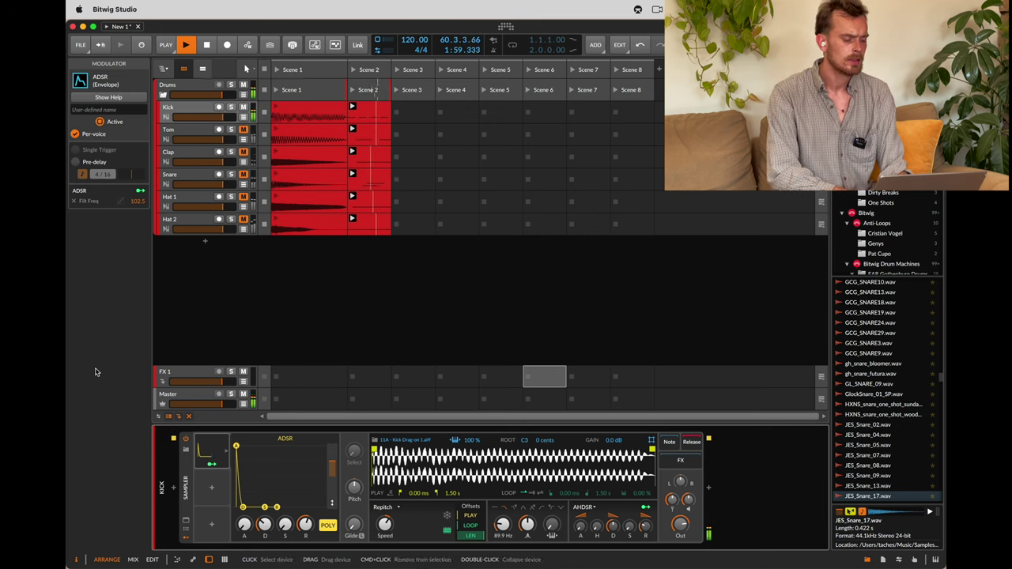
Add a second ADSR modulator to the Kick sampler and shape it with zero sustain and a very short decay.
left_click(213, 490)
type("adsr")
key("Down")
key("Return")
left_click(226, 488)
left_click_drag(244, 524, 265, 530)
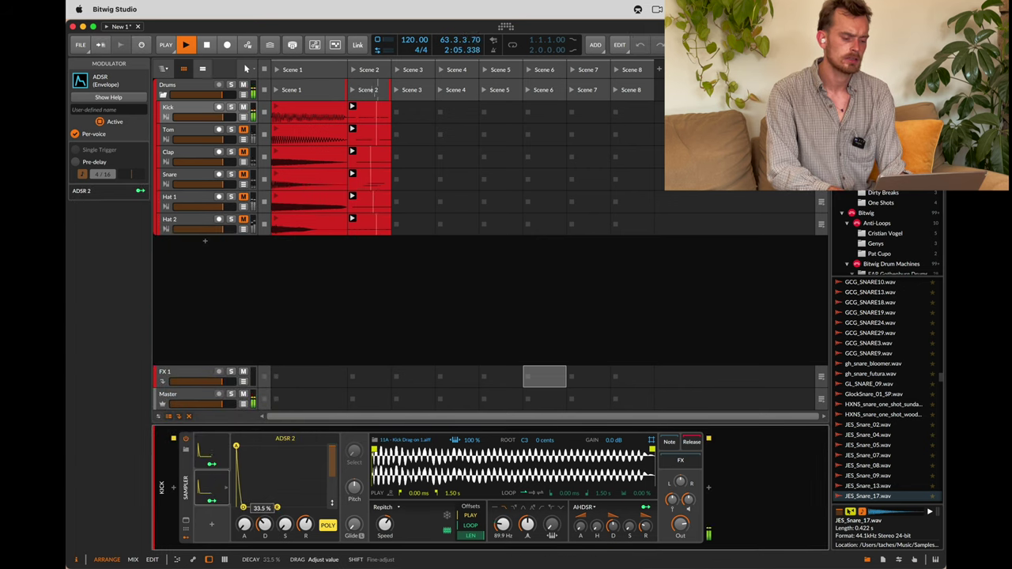
Map ADSR 2 to the Kick sampler's pitch with a modulation amount of 32.00 semitones.
left_click(212, 500)
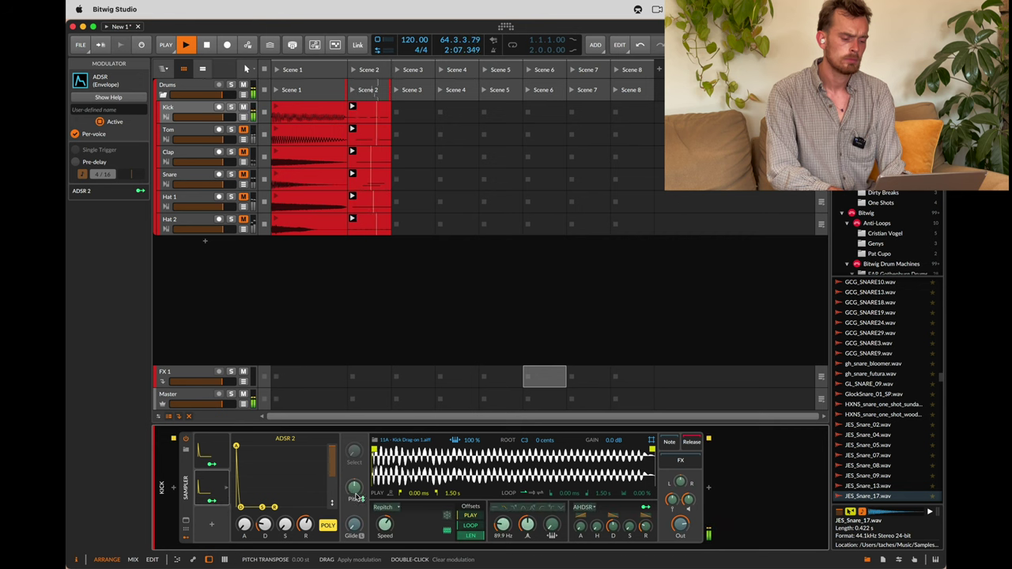
left_click_drag(355, 490, 356, 489)
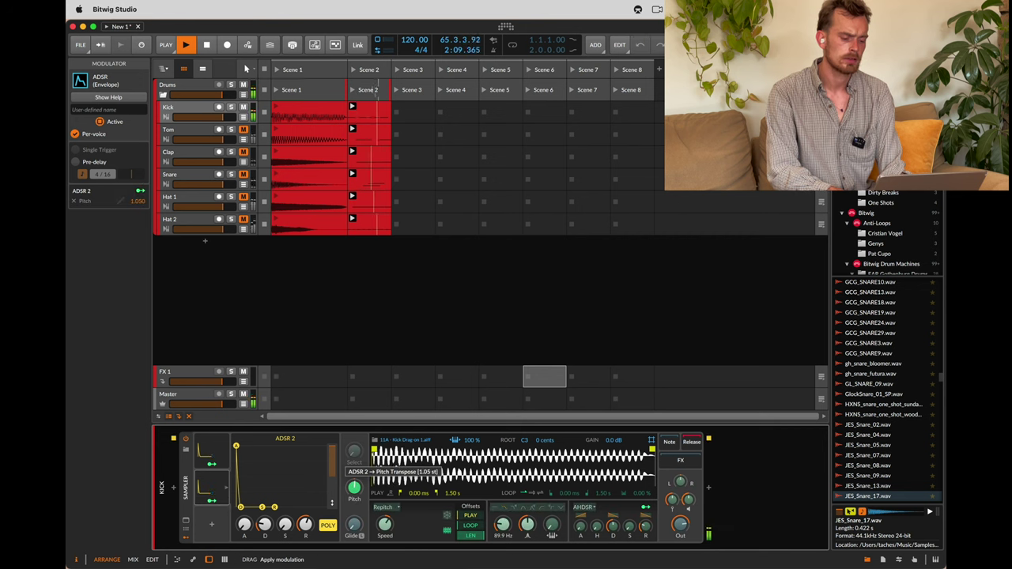
left_click_drag(353, 488, 353, 466)
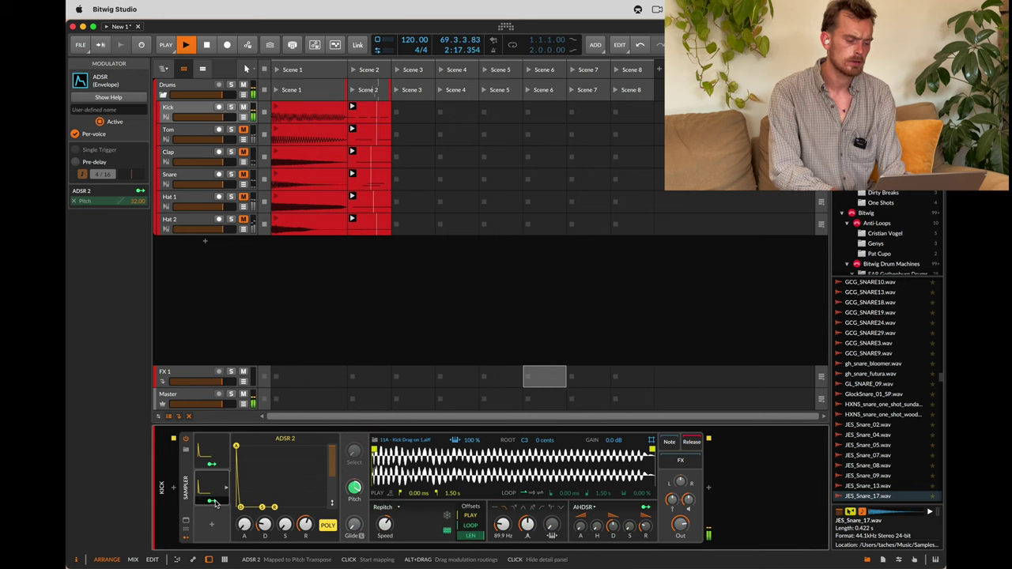
Adjust the decay of ADSR 2 by ear, trying 51.5% and 38.5% before settling on a slightly shorter pitch drop.
left_click_drag(265, 525, 265, 522)
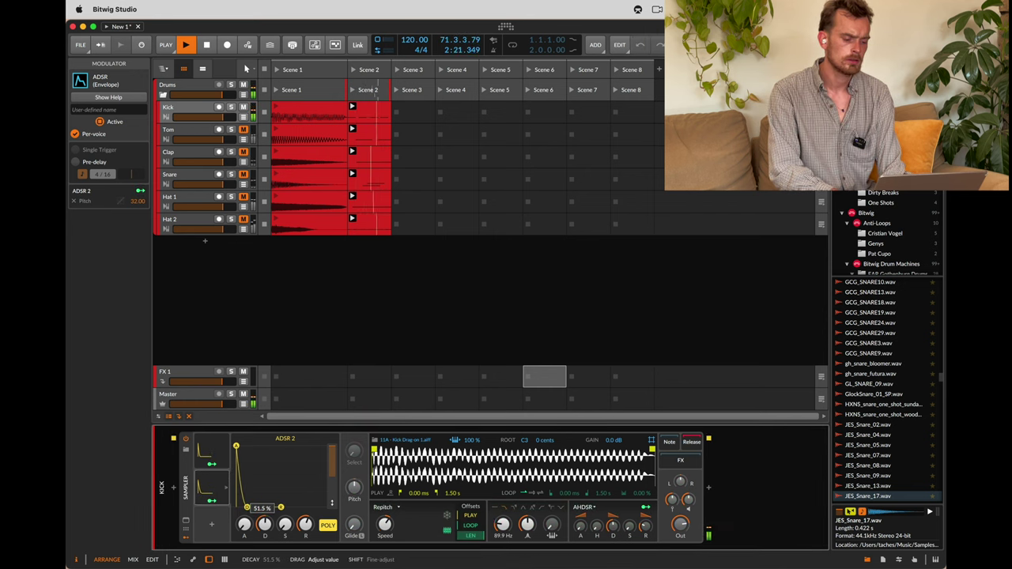
left_click_drag(277, 507, 282, 508)
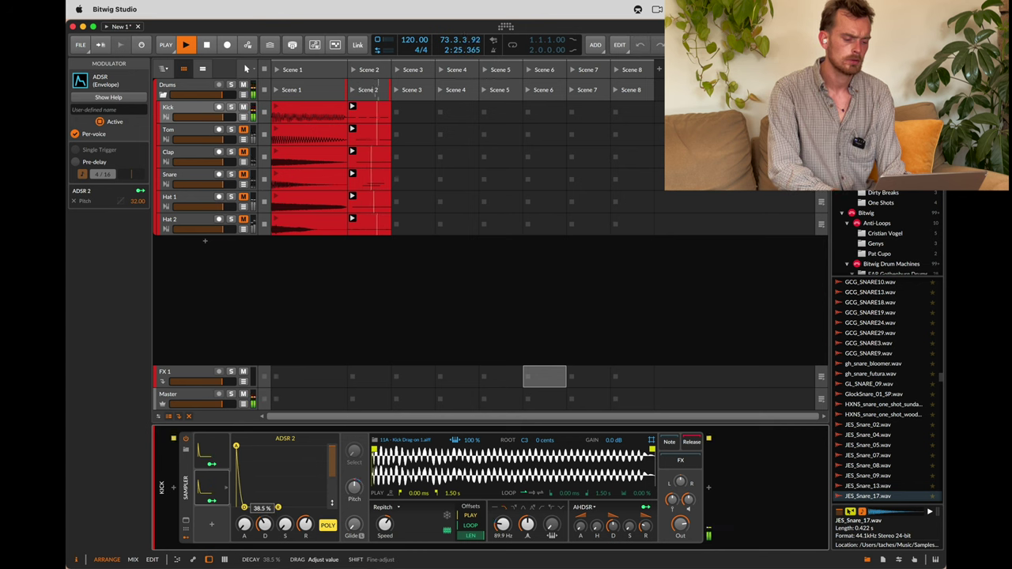
left_click_drag(265, 525, 265, 525)
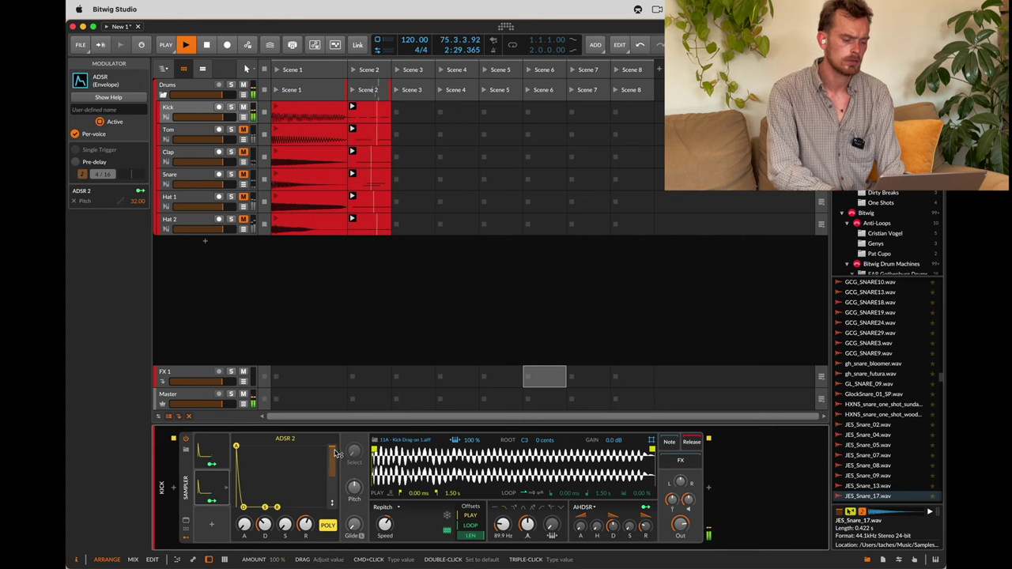
Try ADSR 2's overall amount at 63.0% on the Kick, return it to 100% and stop playback.
left_click_drag(335, 453, 335, 459)
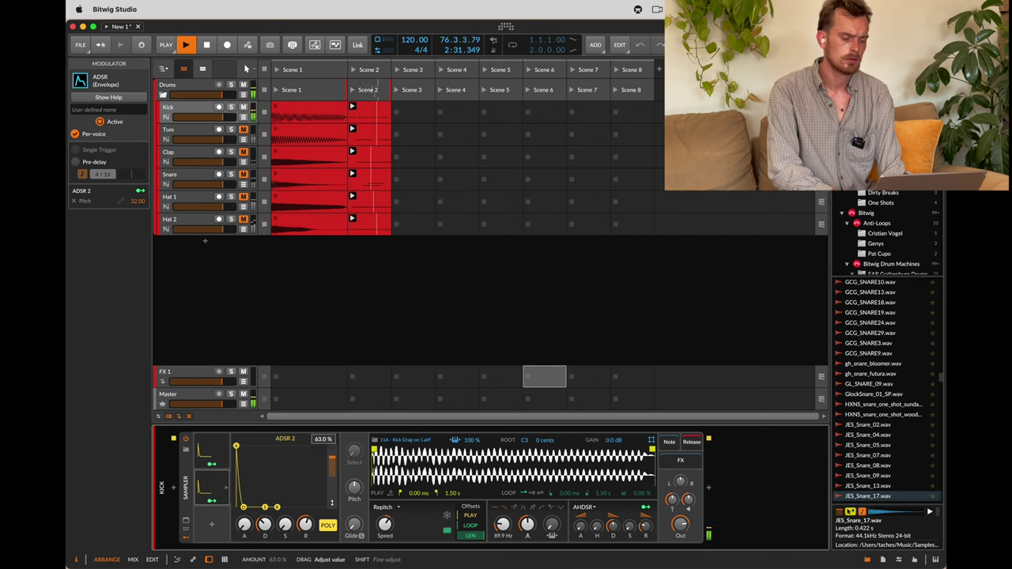
left_click_drag(336, 459, 336, 450)
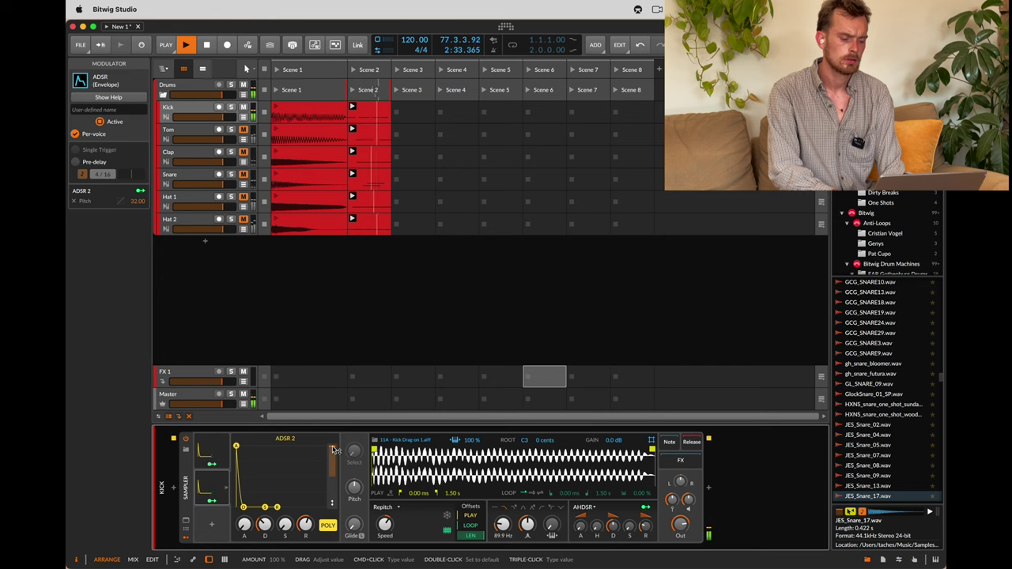
key("space")
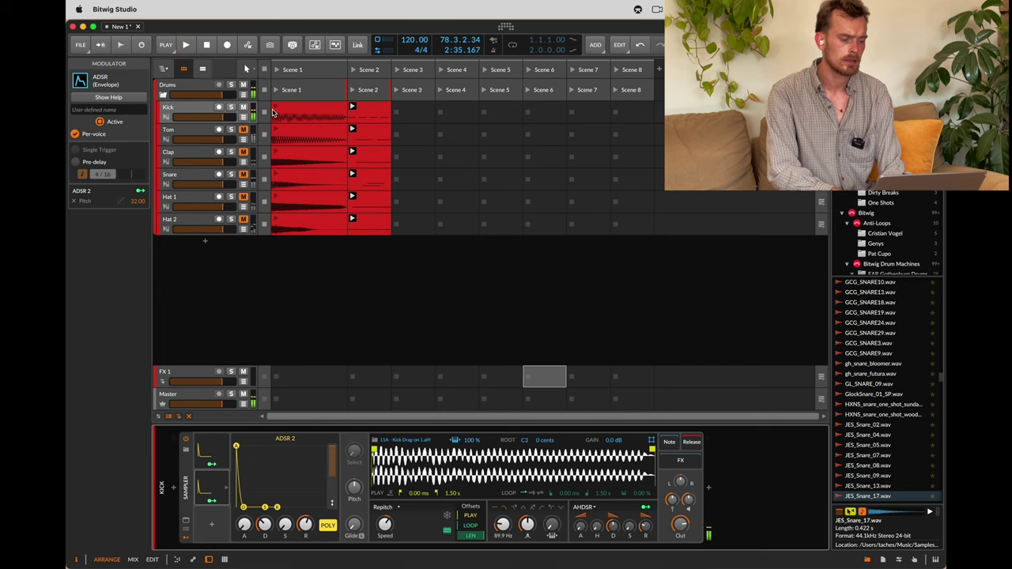
Compare the Kick's raw sample in Scene 1 with its shaped pattern in Scene 2 by launching both clips.
left_click(277, 109)
key("space")
left_click(355, 110)
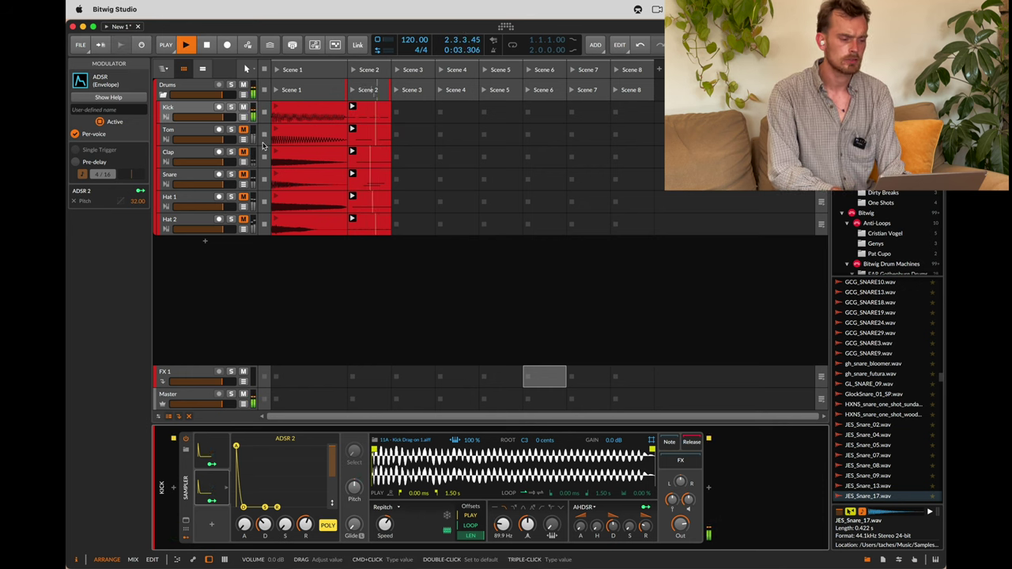
key("space")
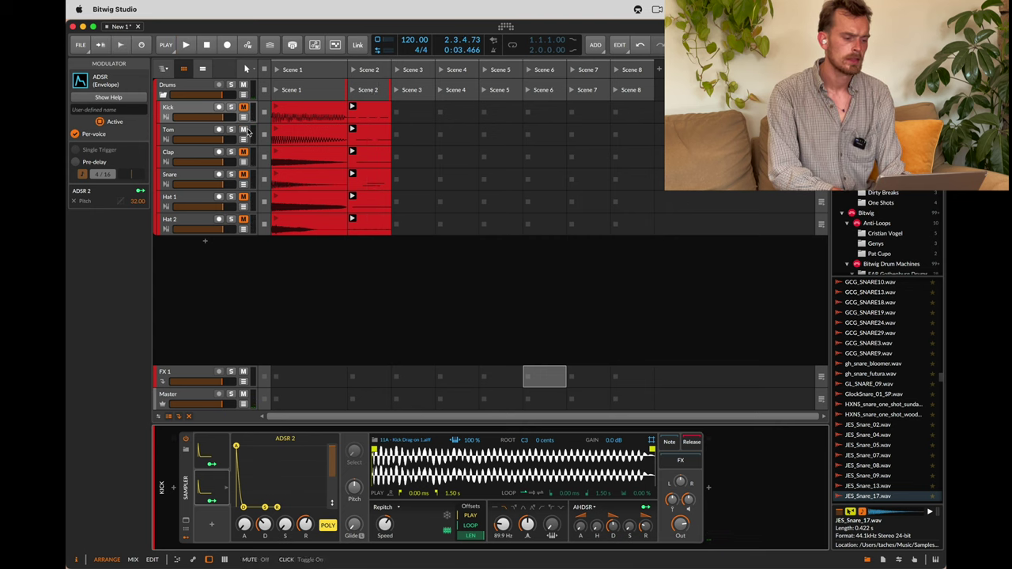
Audition the Tom's Scene 1 sample against its Scene 2 pattern, and bring the Kick back in by unmuting it.
left_click(279, 130)
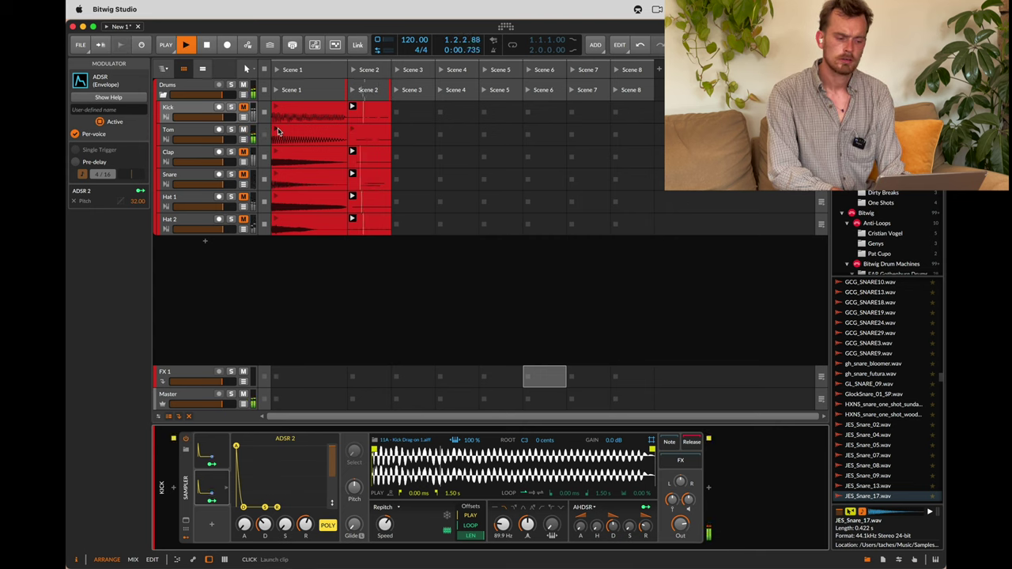
key("space")
left_click(186, 134)
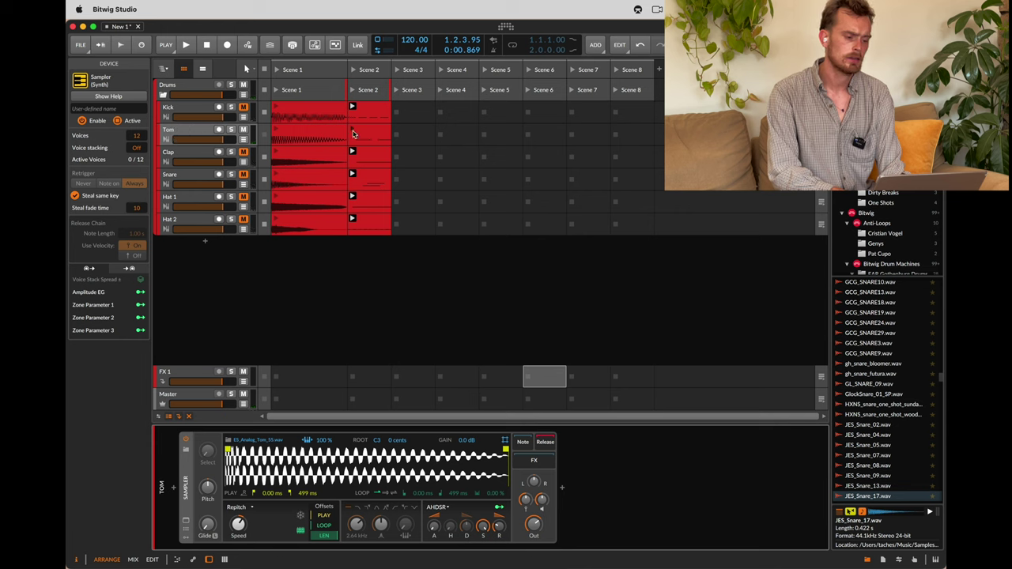
left_click(353, 130)
key("space")
left_click(243, 108)
left_click(182, 130)
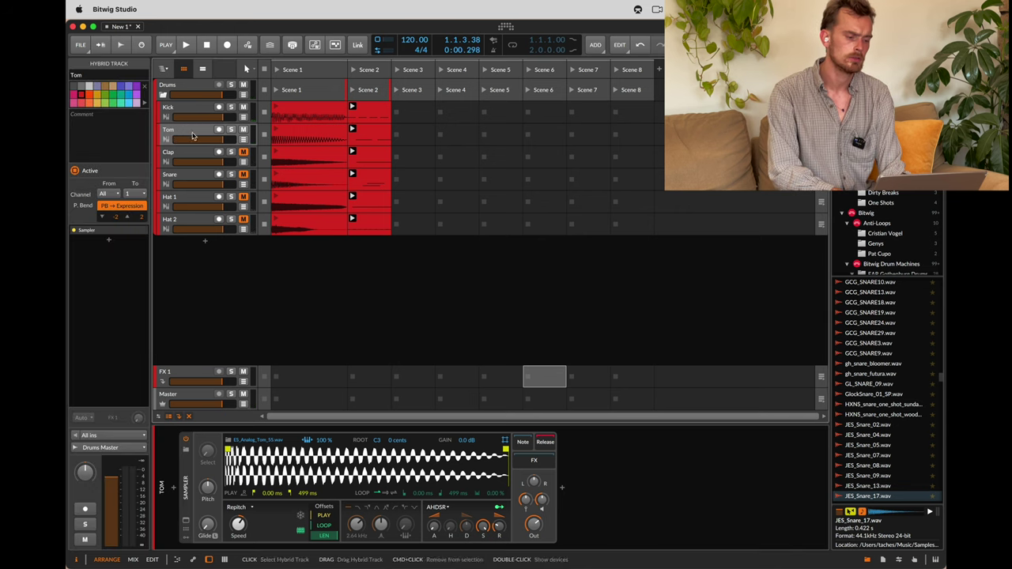
Set the Tom sampler's amplitude envelope to zero sustain with a short decay and play the pattern.
left_click_drag(484, 536, 485, 535)
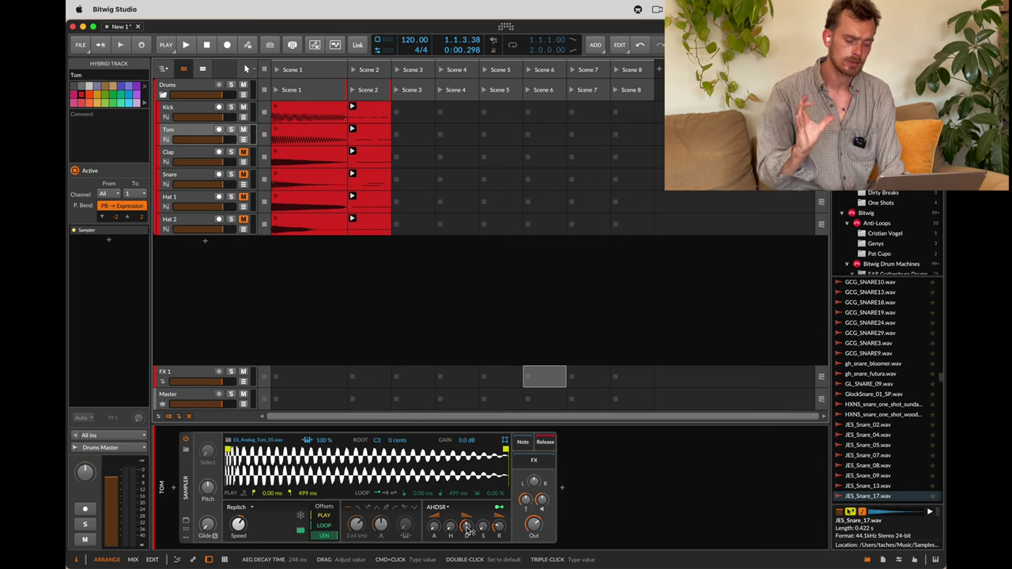
mouse_move(468, 531)
left_mouse_down()
mouse_move(468, 540)
mouse_move(469, 531)
left_mouse_up()
key("space")
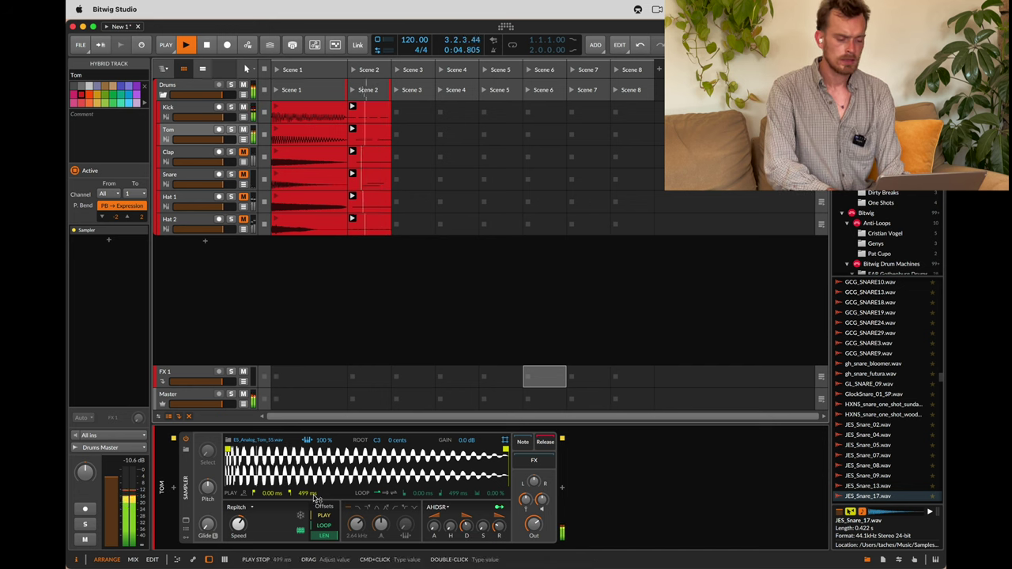
Enable the Tom sampler's low-pass filter with a 110 Hz cutoff and add an ADSR modulator to the device.
left_click_drag(357, 521, 356, 552)
left_click(186, 449)
left_click(201, 454)
type("ad")
key("Return")
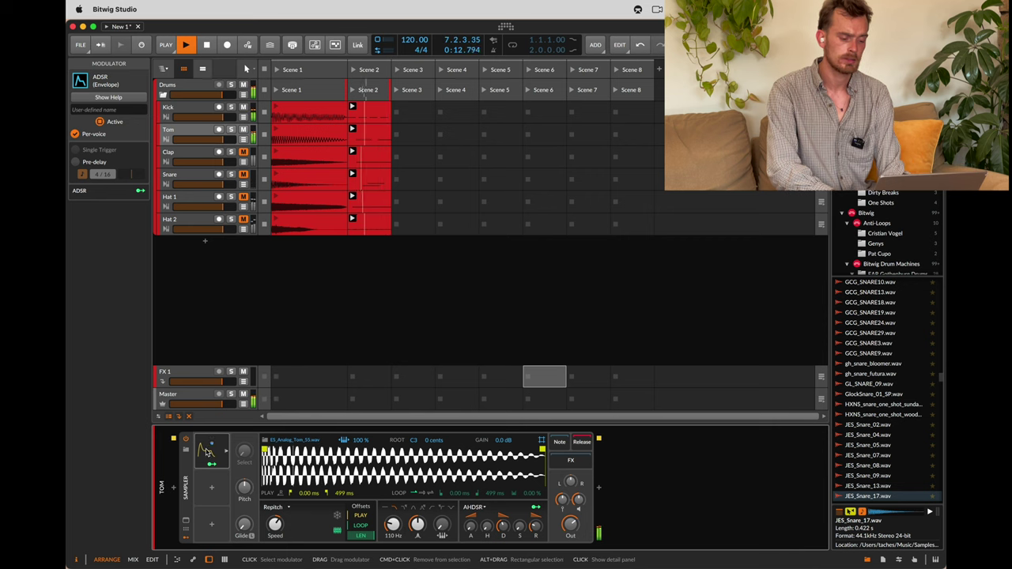
Shape the Tom's ADSR with zero sustain and a short decay, and map it to the filter frequency by 26.50 semitones.
left_click(206, 450)
left_click_drag(265, 524, 265, 540)
left_click(212, 463)
left_click(502, 523)
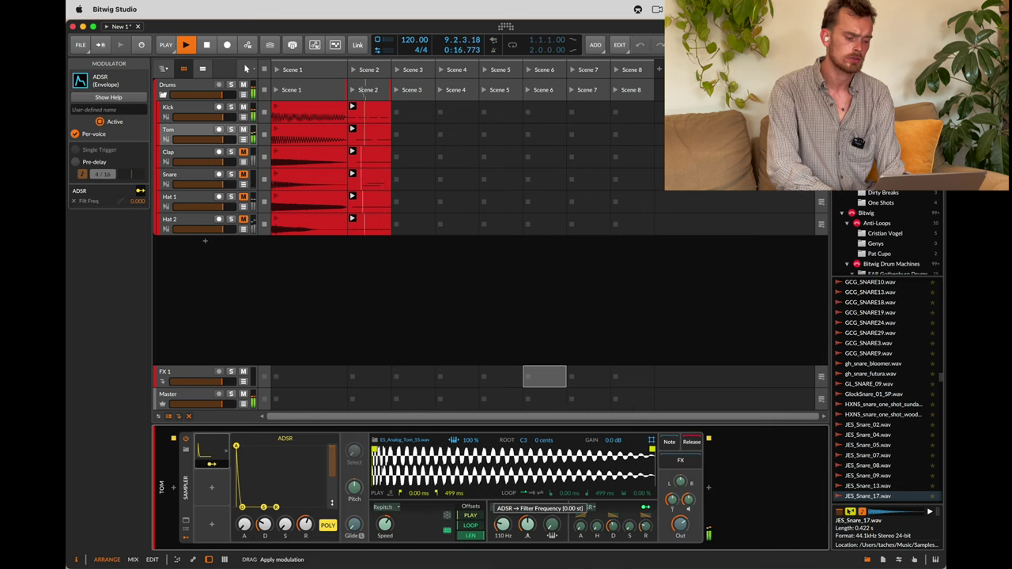
left_click_drag(503, 523, 503, 487)
left_click(212, 464)
Deactivate and reactivate the Tom's filter ADSR to compare the sound with and without it.
right_click(206, 446)
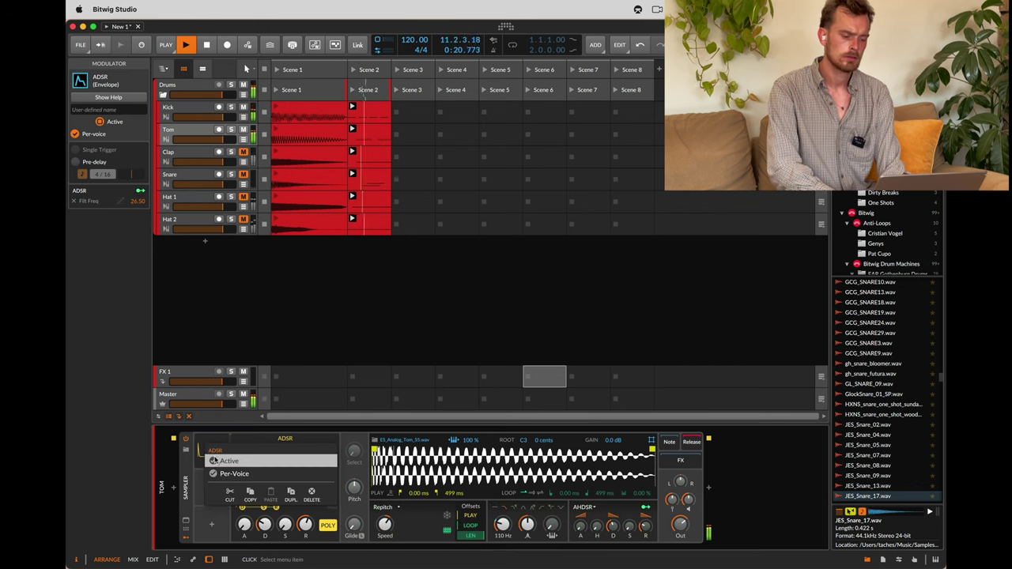
left_click(213, 461)
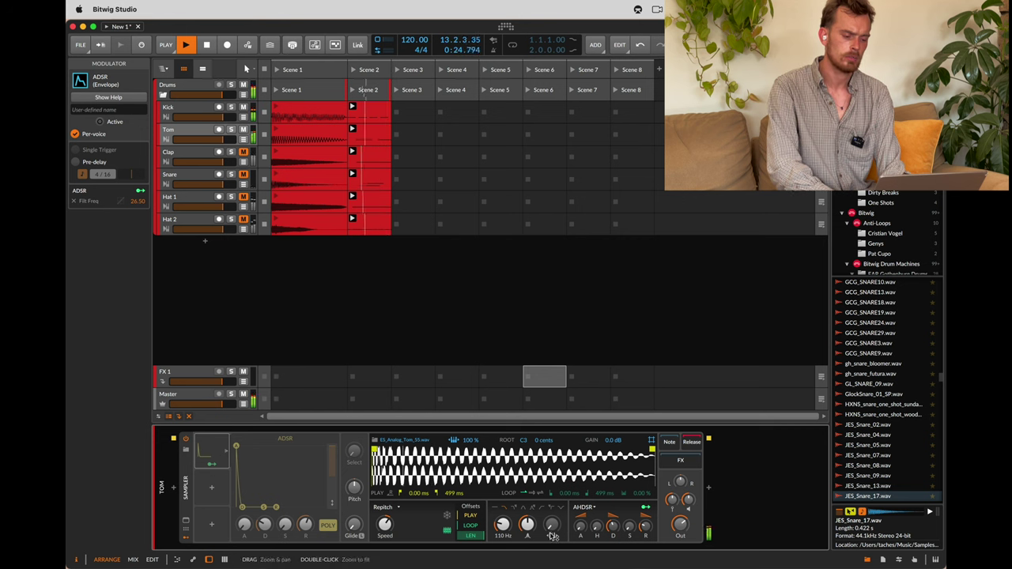
right_click(206, 448)
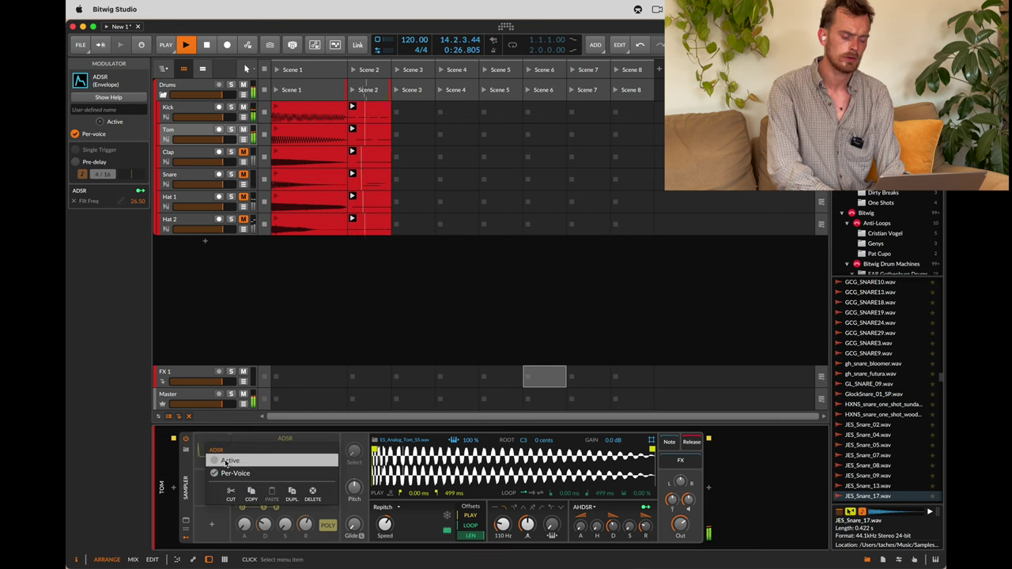
left_click(225, 462)
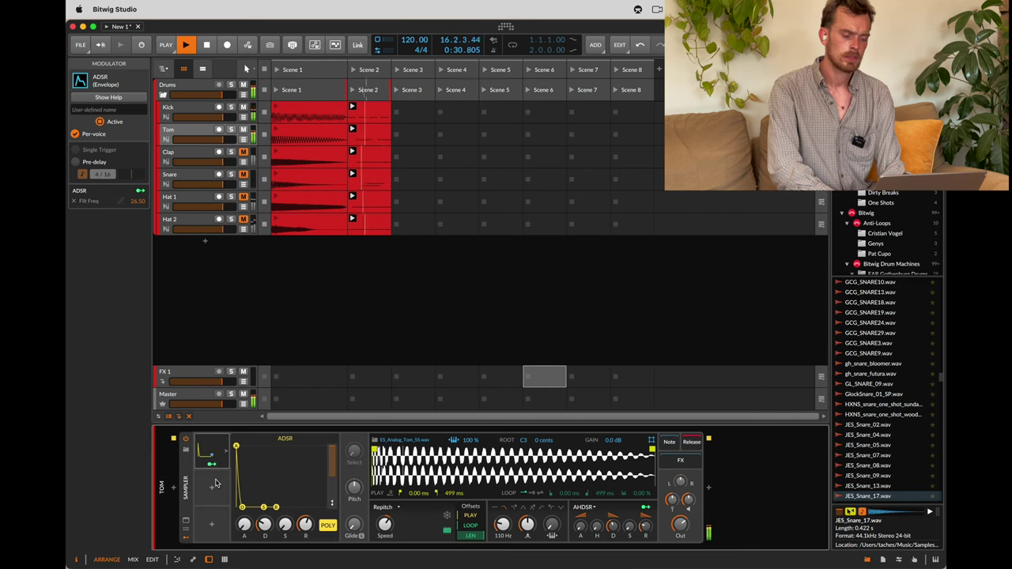
key("space")
Duplicate the Tom's ADSR modulator and map the copy to the sampler's pitch by -15.1 semitones.
left_click_drag(208, 446, 209, 496)
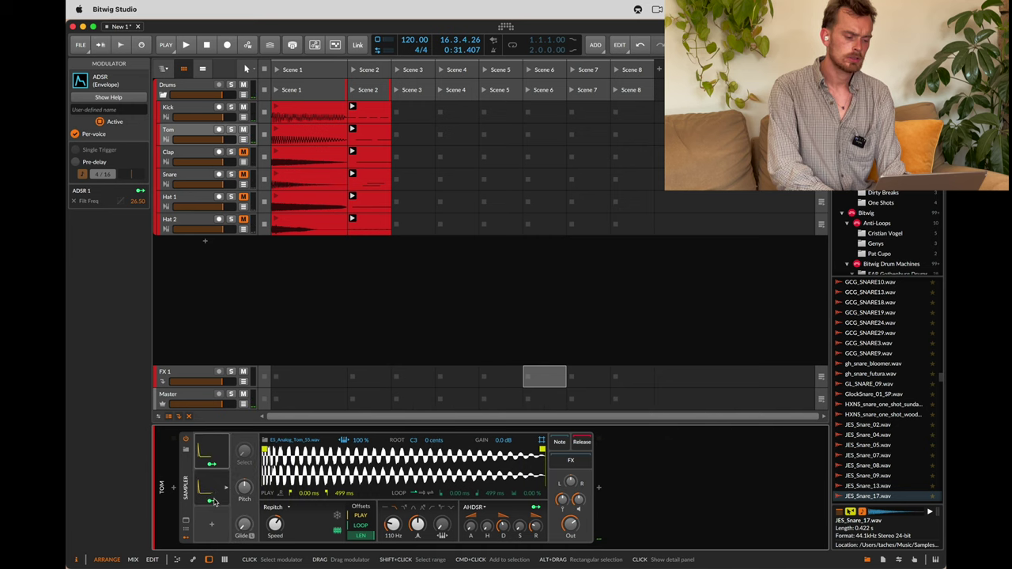
left_click(212, 500)
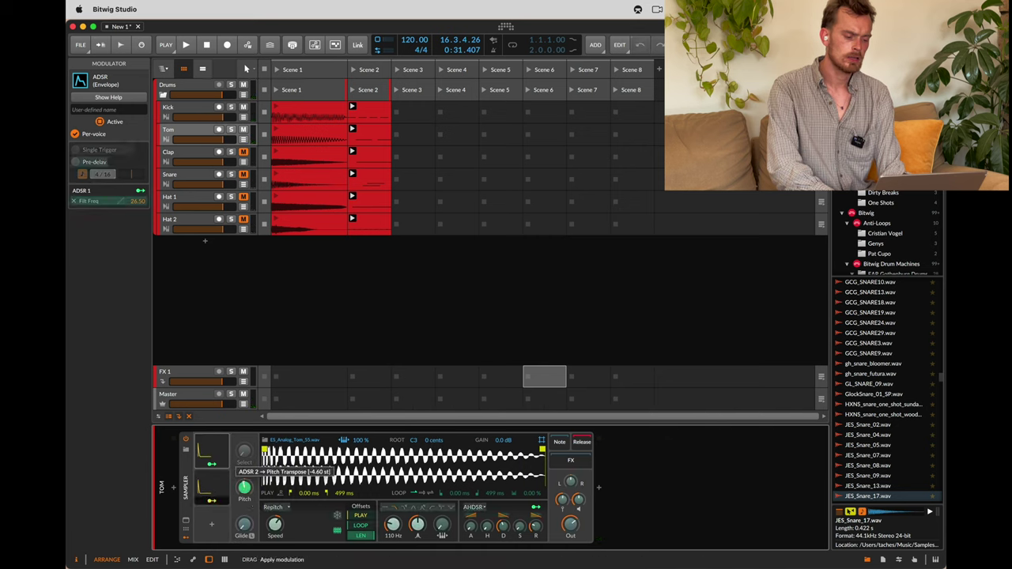
key("space")
left_click_drag(245, 489, 264, 528)
Reduce the overall amount of the Tom's ADSR 2 by ear and adjust the amplitude envelope's decay to about 182 ms.
left_click(211, 485)
left_click(226, 488)
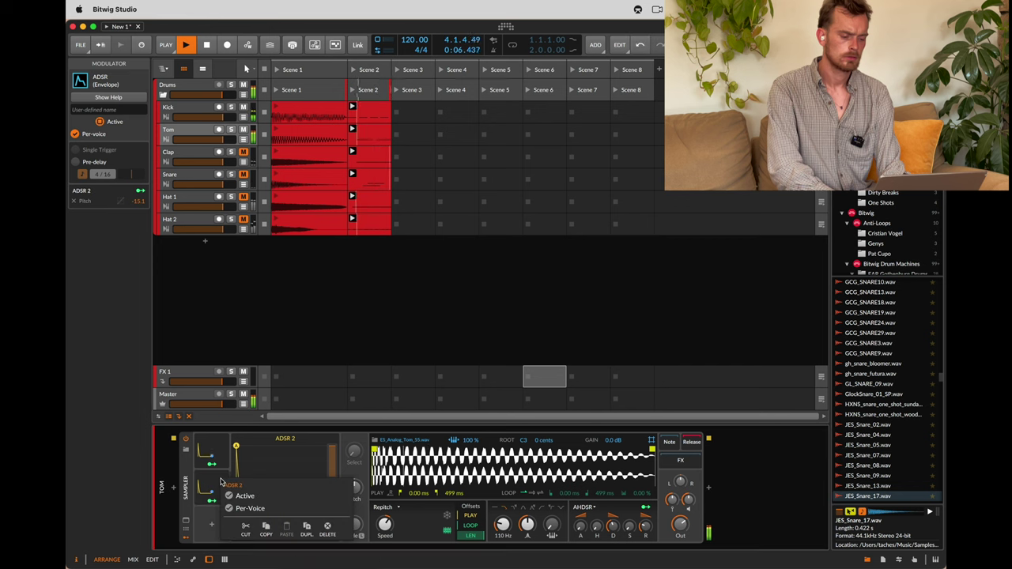
right_click(208, 488)
left_click(229, 504)
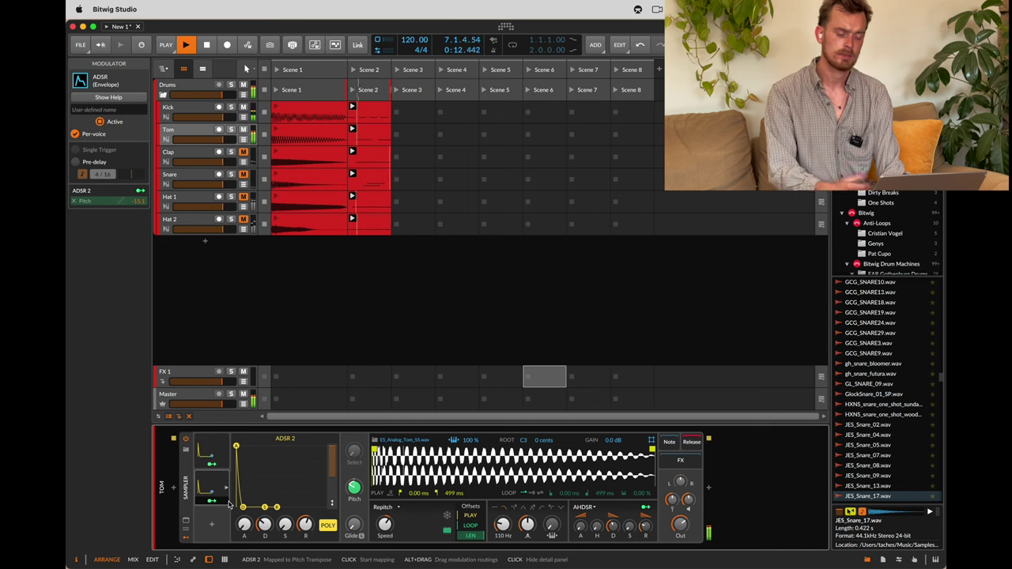
left_click_drag(332, 459, 332, 469)
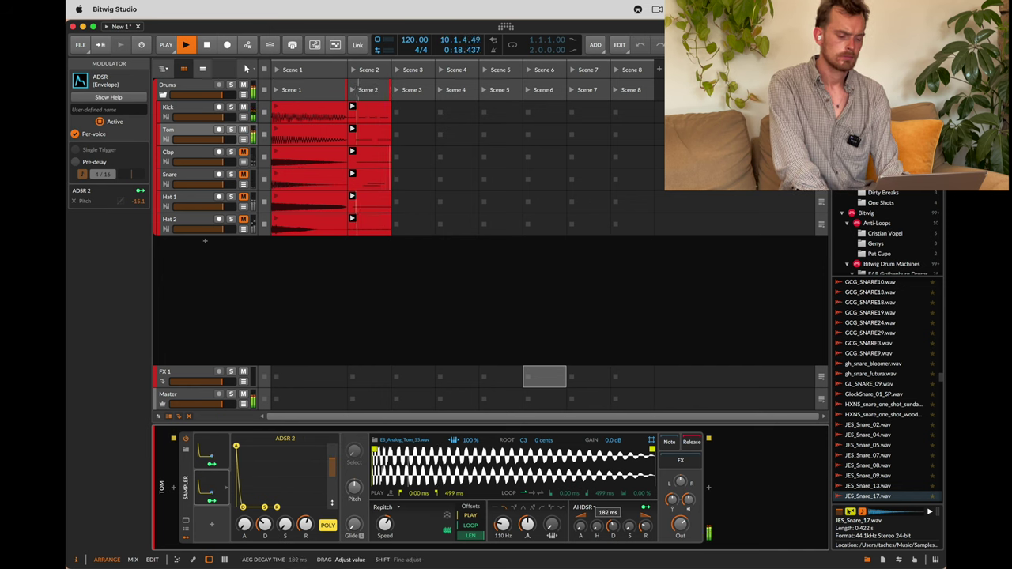
key("space")
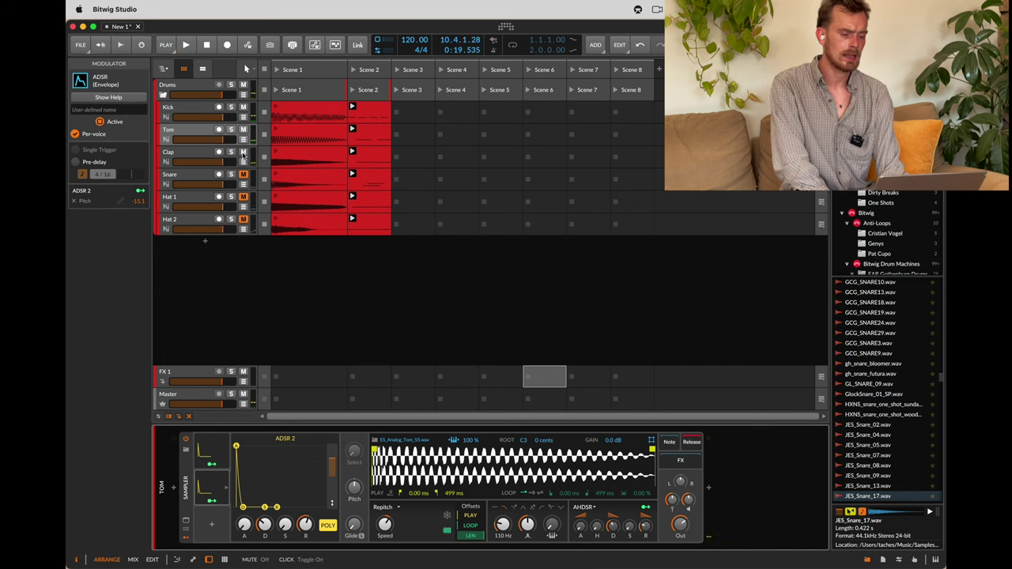
Solo the Clap to audition its raw Scene 1 sample, and unsolo it to hear it with the Kick and Tom.
left_click(230, 151)
left_click(276, 153)
key("space")
left_click(230, 151)
key("space")
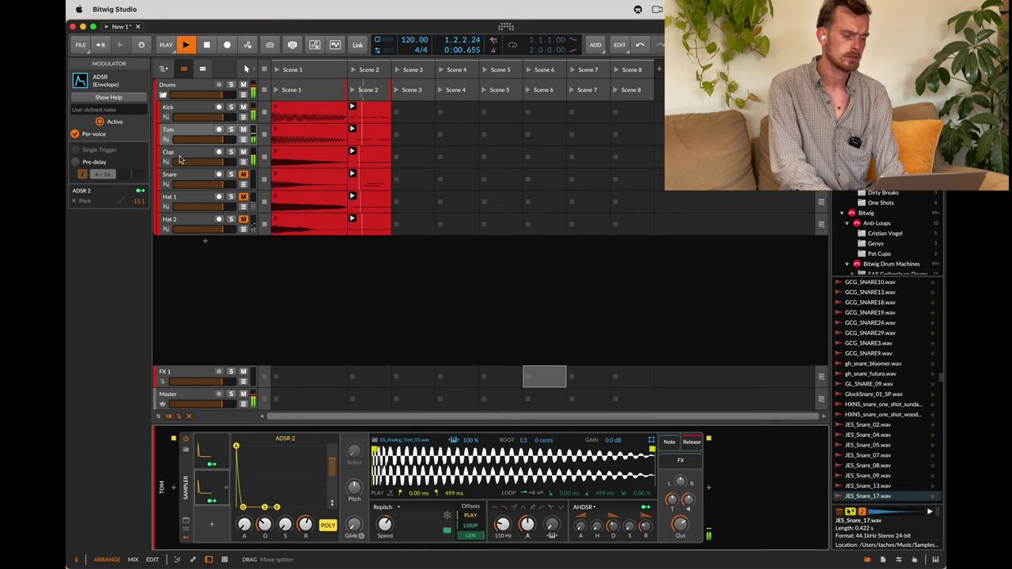
Give the Clap sampler a zero-sustain amplitude envelope with a short decay, and a low-pass filter with an 855 Hz cutoff.
left_click(179, 158)
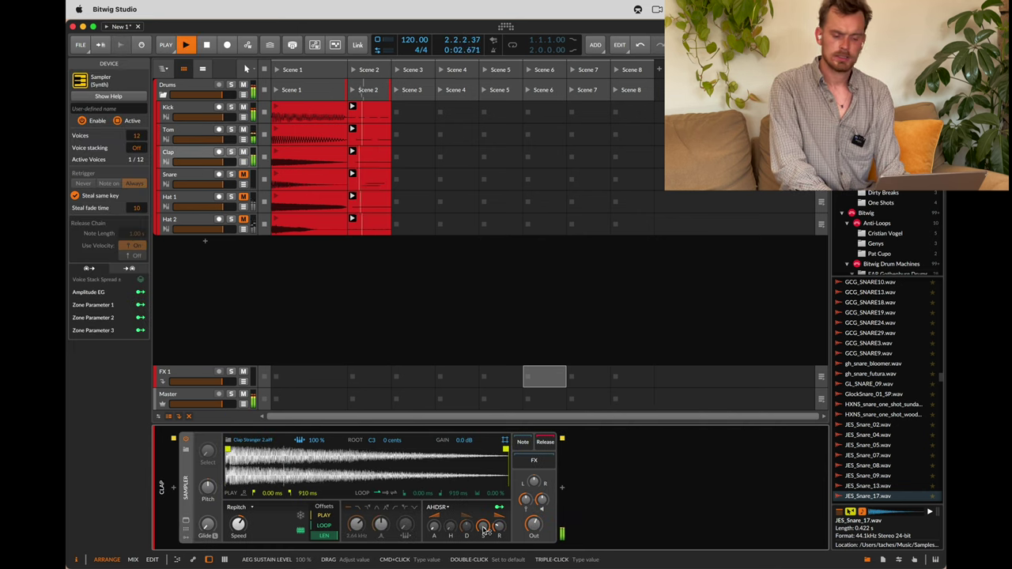
left_click_drag(467, 527, 499, 523)
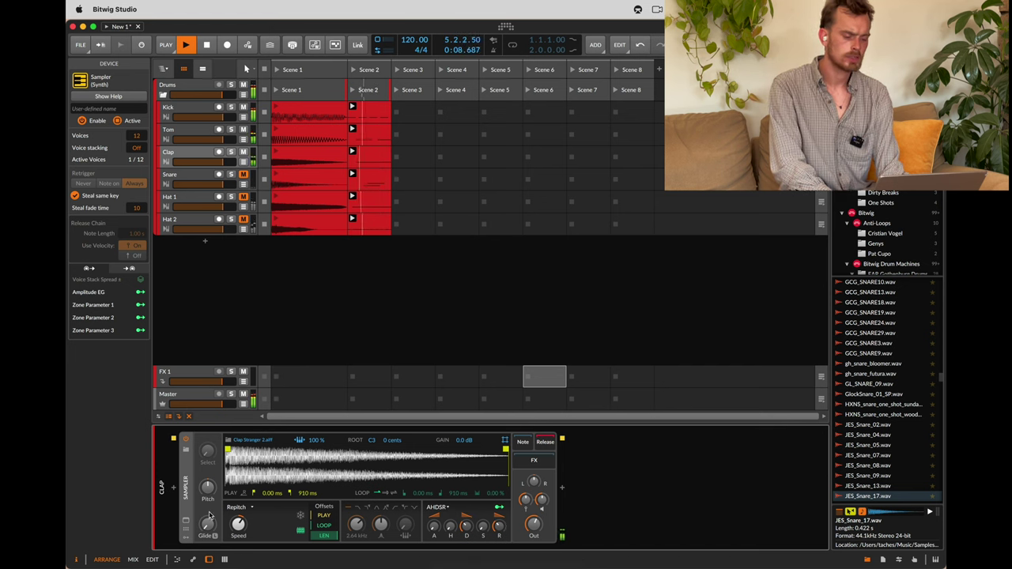
left_click(187, 539)
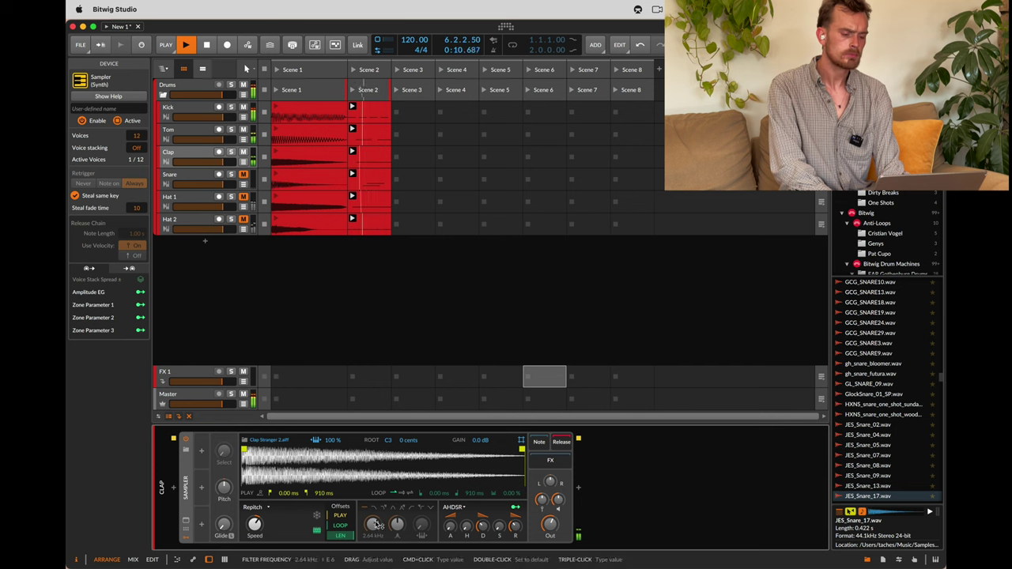
left_click(374, 507)
left_click_drag(373, 525, 371, 540)
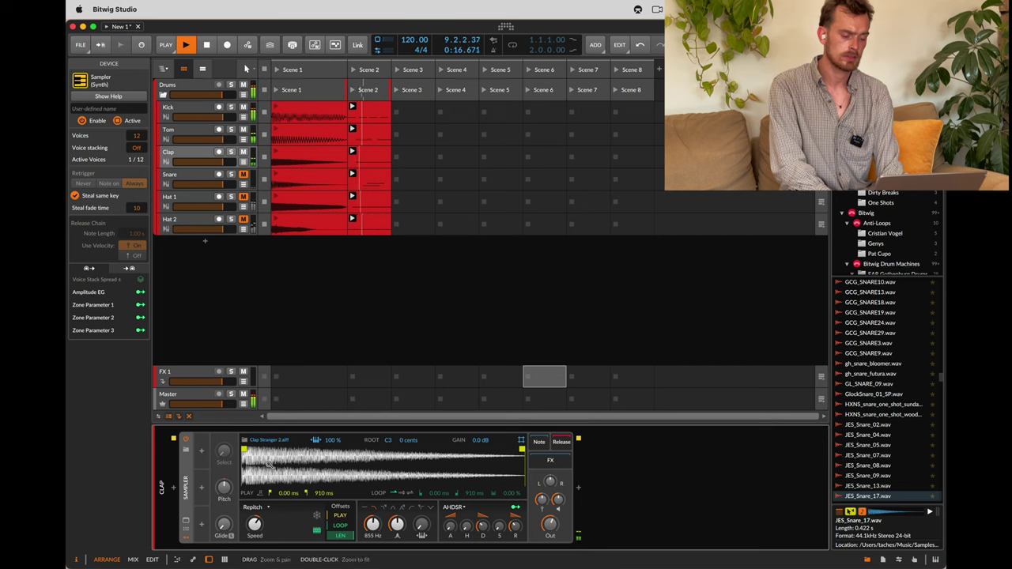
Add an ADSR modulator to the Clap sampler and shape it with zero attack, zero sustain and a short decay.
left_click(201, 450)
type("a")
key("Return")
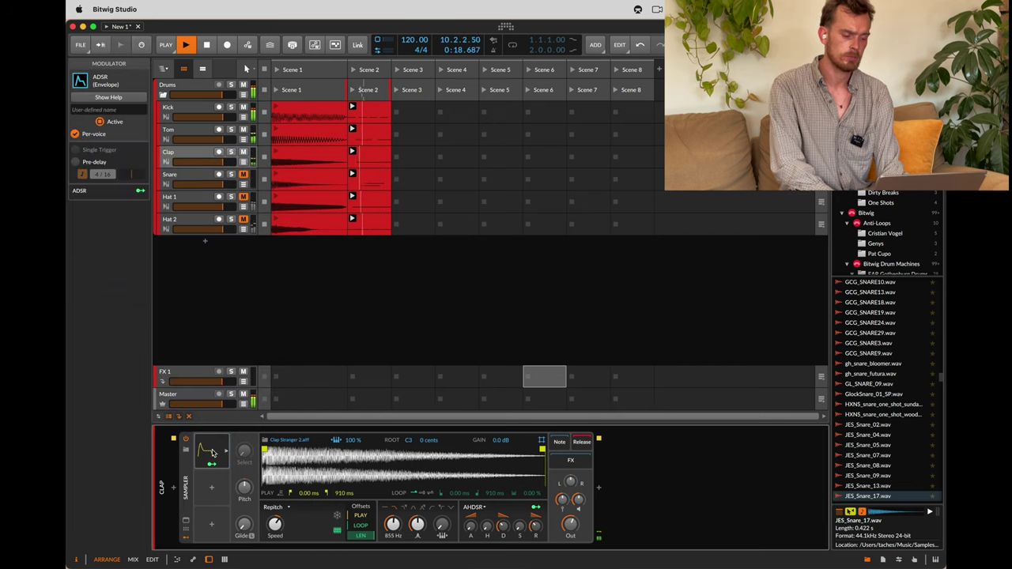
left_click(226, 451)
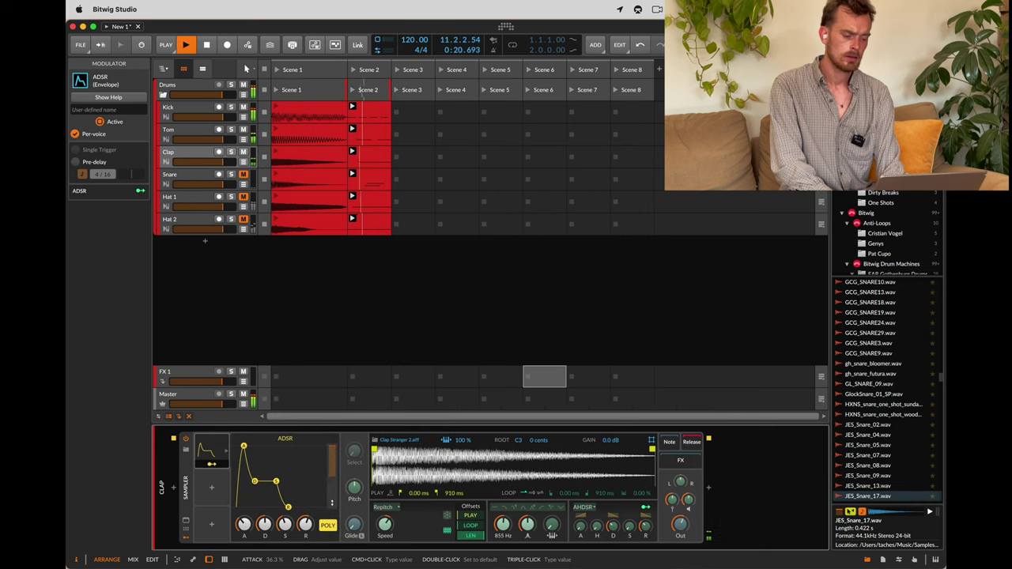
left_click_drag(243, 527, 265, 542)
Map the Clap's ADSR to its filter frequency, trying 27.50 and 23.00 semitones before settling on 25.00.
left_click_drag(503, 523, 503, 520)
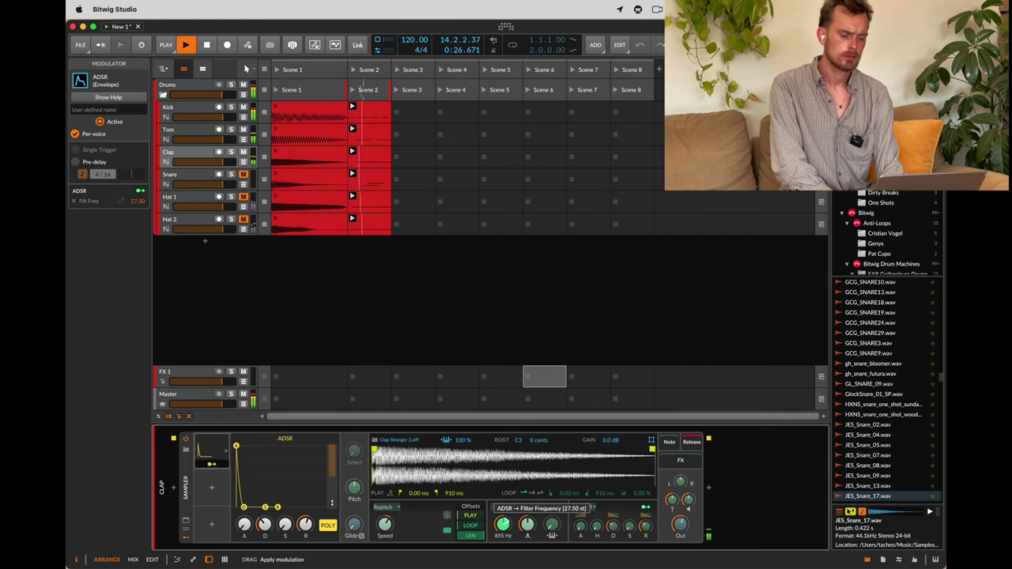
left_click_drag(503, 522, 502, 526)
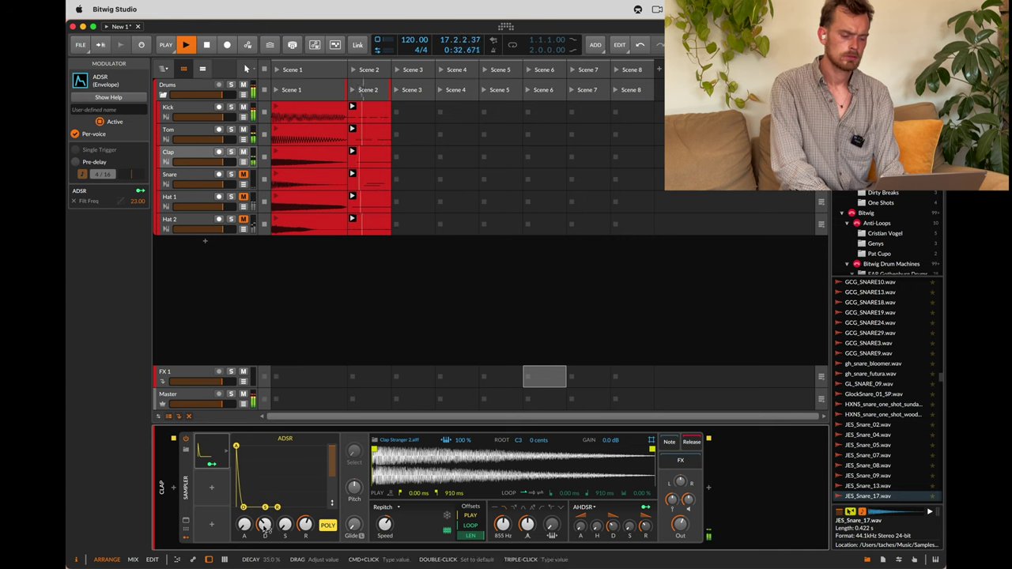
left_click_drag(504, 525, 504, 520)
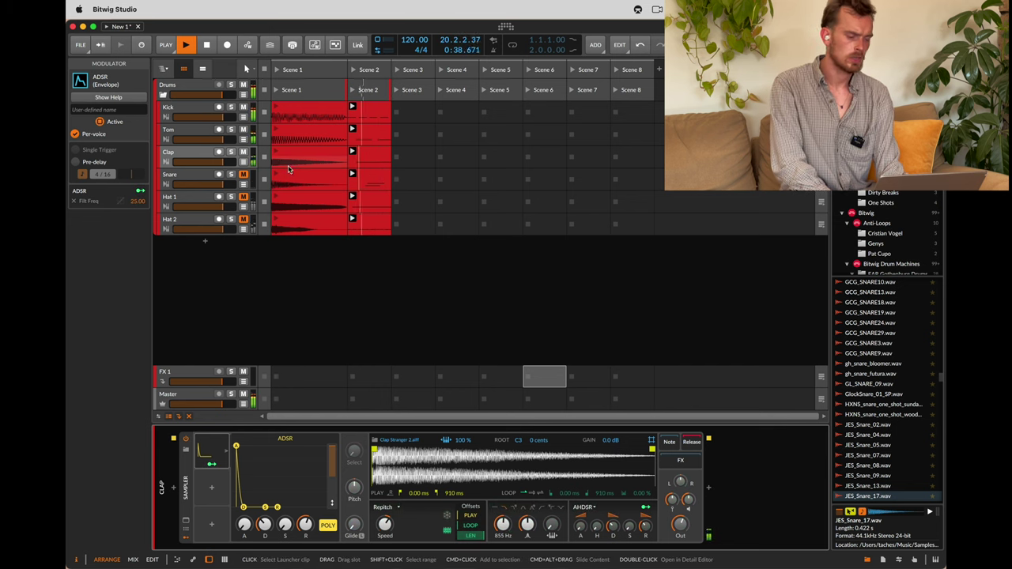
Relaunch the Clap's Scene 2 clip to listen to the shaped Kick, Tom and Clap together.
left_click(353, 152)
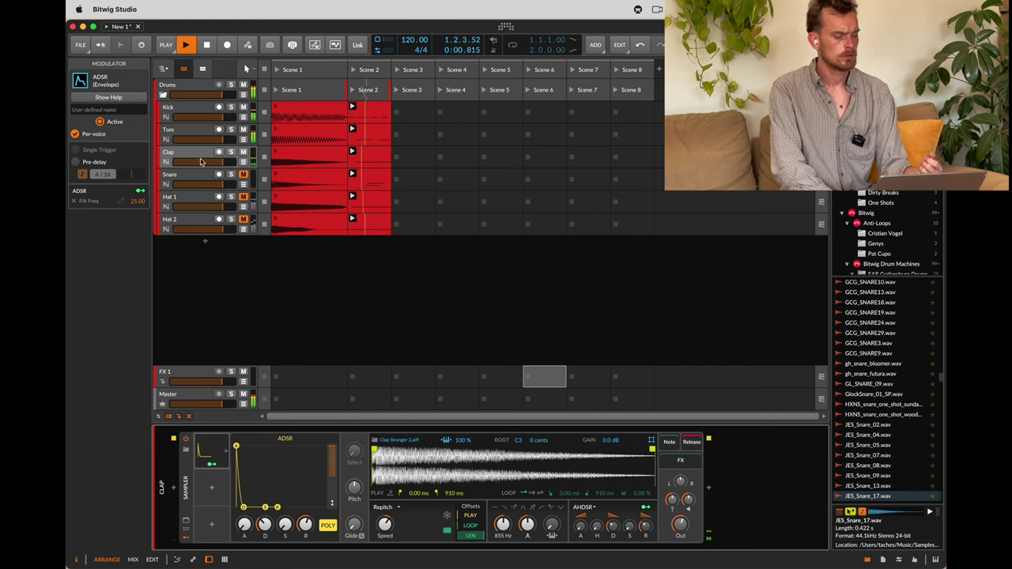
left_click(756, 493)
left_click(676, 535)
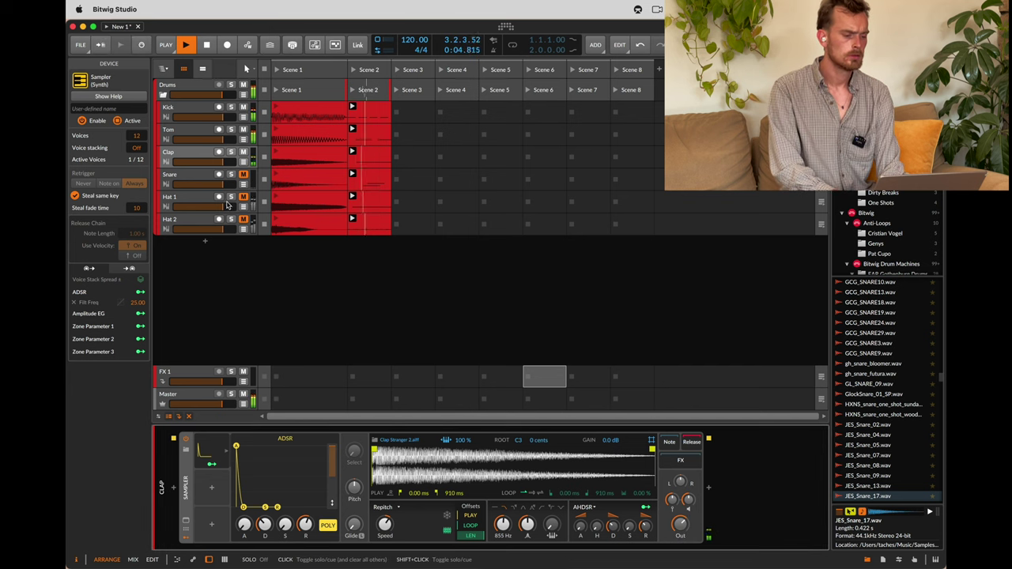
left_click(175, 197)
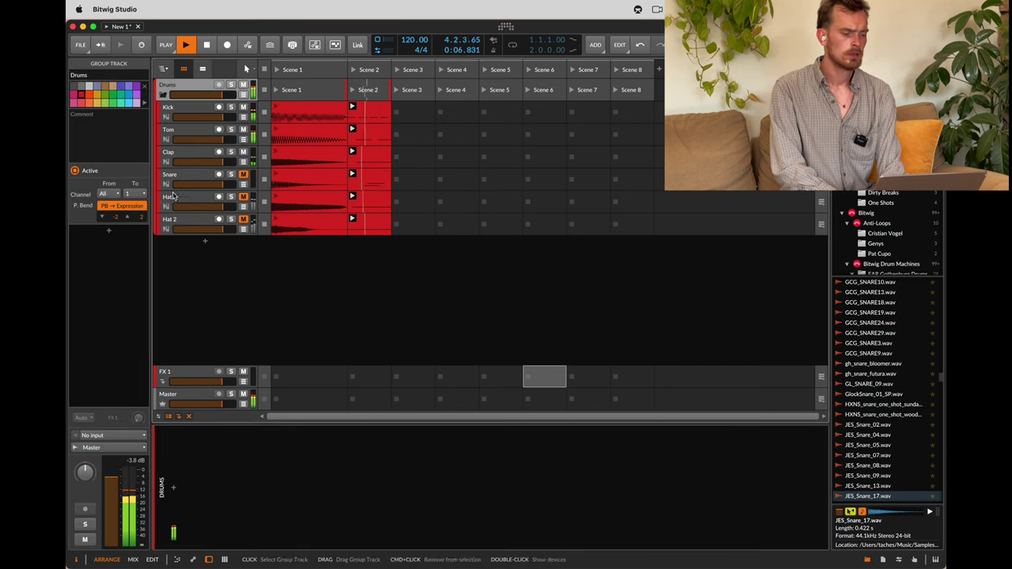
Unmute the Hat 1 track and play the pattern to hear its unshaped sample.
left_click(176, 197)
left_click(243, 197)
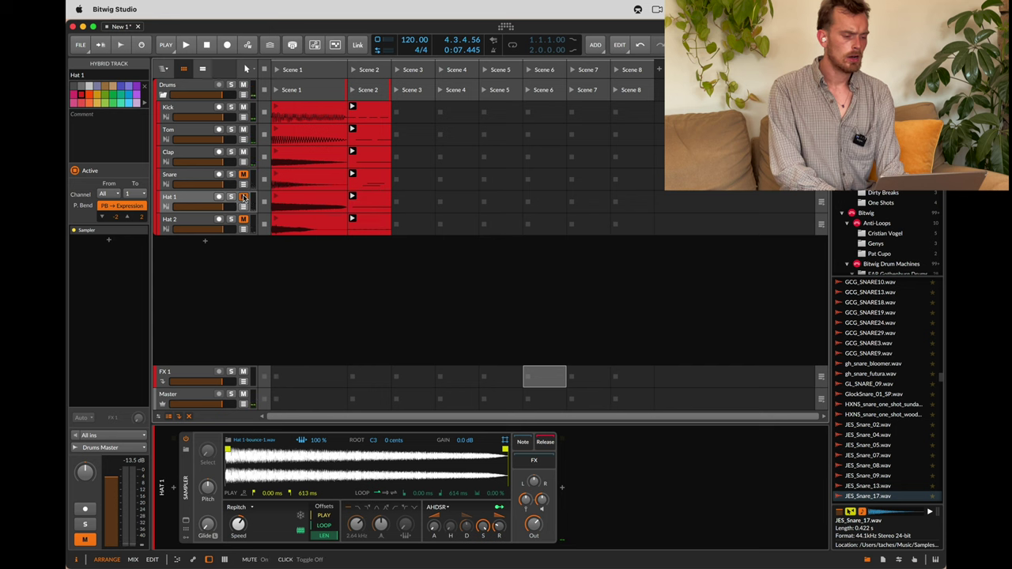
key("space")
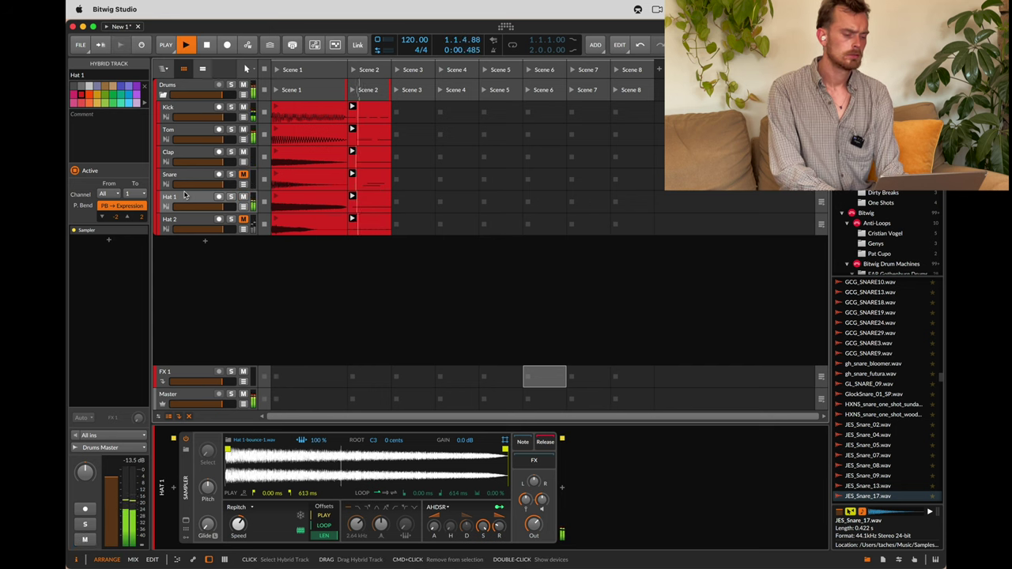
key("space")
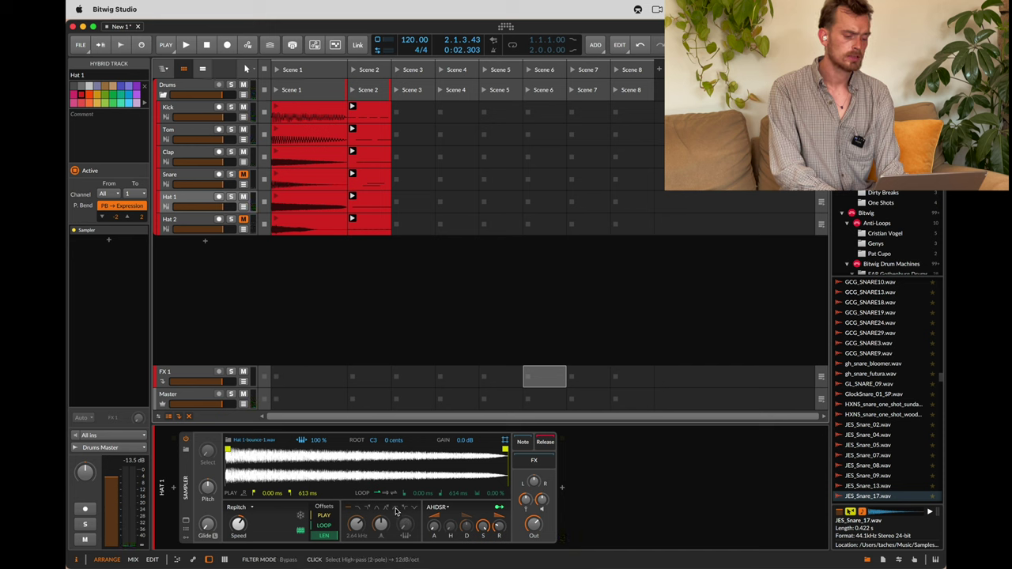
Give the Hat 1 sampler a high-pass filter at 2.22 kHz and a zero-sustain amplitude envelope with short decay, longer attack and adjusted curves.
left_click(403, 509)
left_click_drag(356, 524, 380, 530)
key("space")
left_click_drag(466, 526, 466, 533)
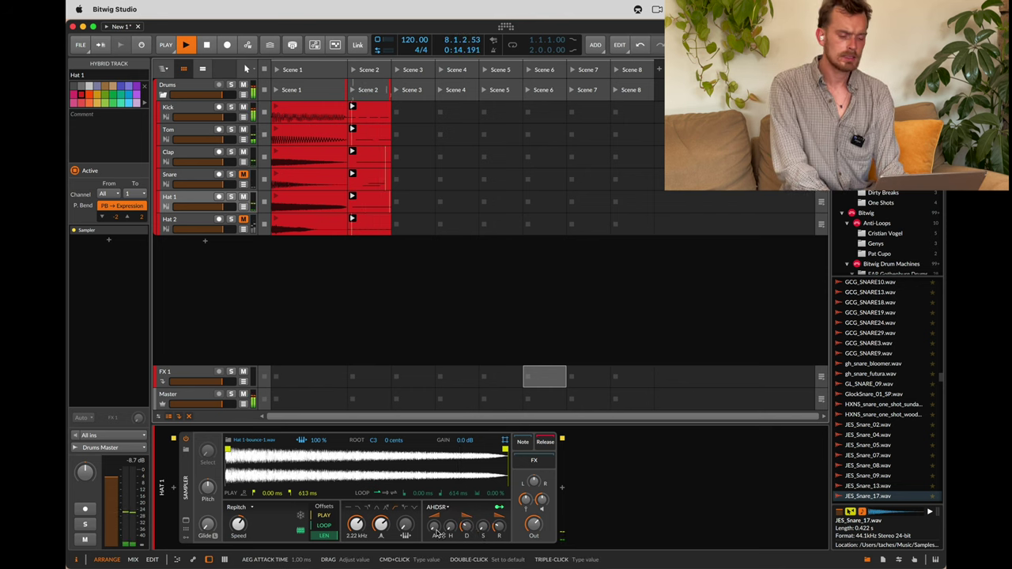
left_click_drag(465, 528, 433, 527)
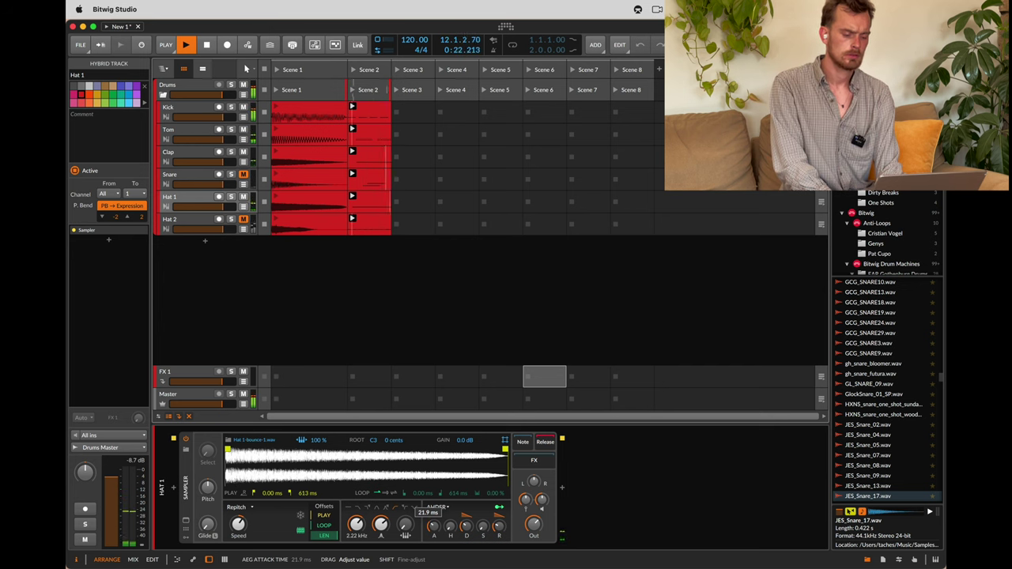
left_click_drag(433, 526, 433, 526)
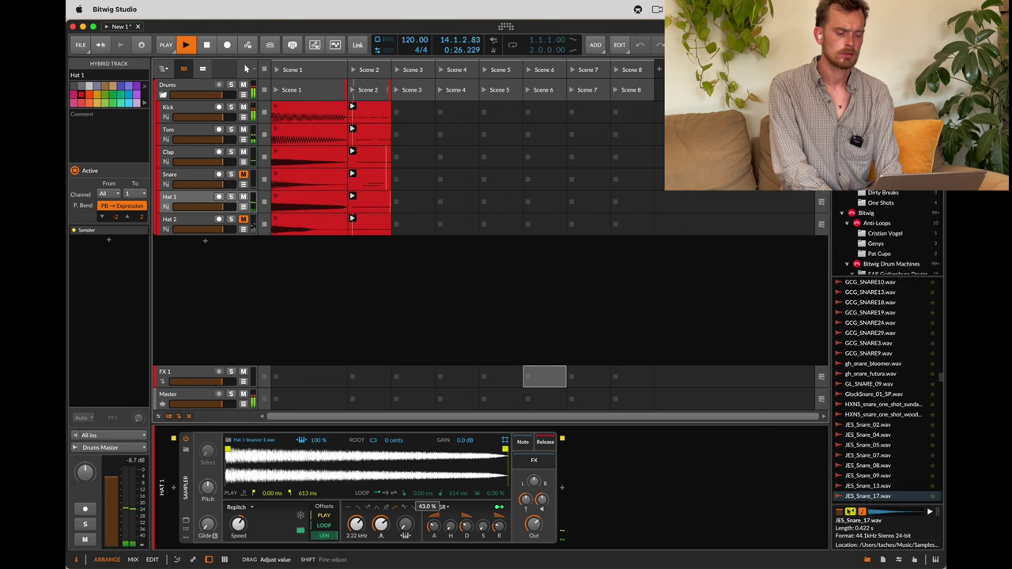
left_click_drag(433, 518, 465, 519)
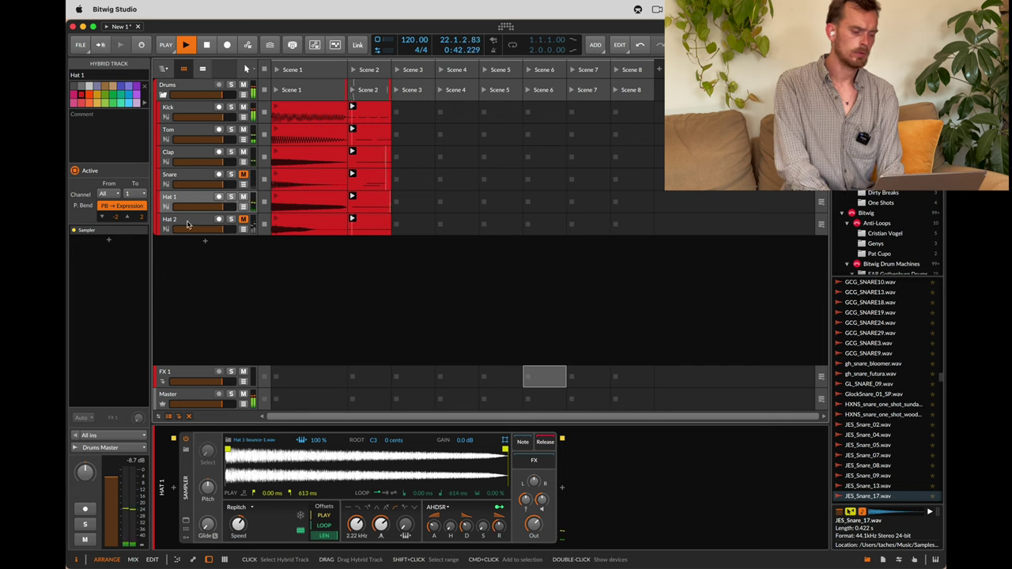
Unmute Hat 2 and give its sampler a zero-sustain amplitude envelope with short decay and a resonant high-pass filter at 3.04 kHz.
left_click(215, 222)
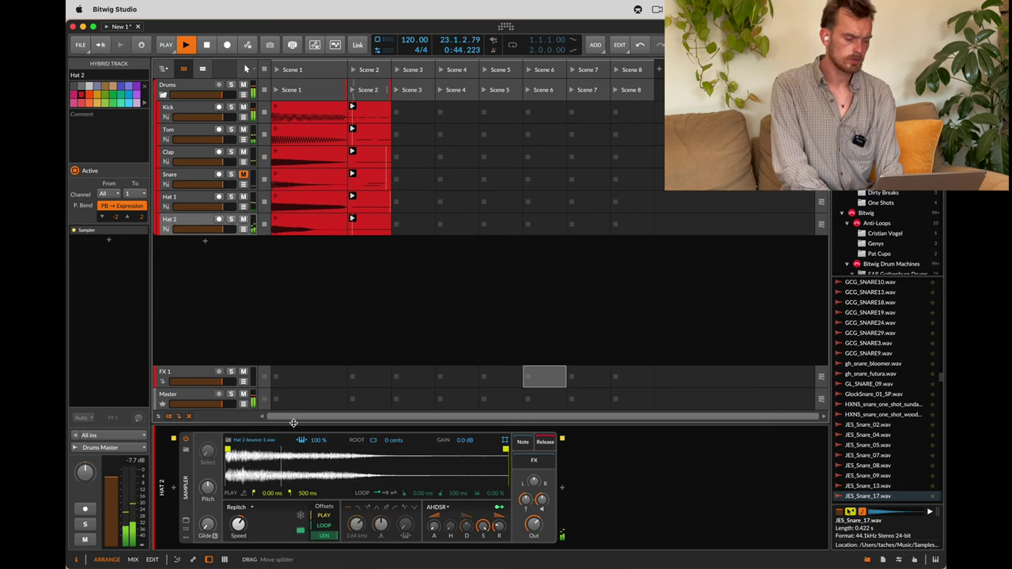
mouse_move(483, 527)
left_mouse_down()
mouse_move(484, 549)
mouse_move(467, 529)
left_mouse_up()
left_click(397, 512)
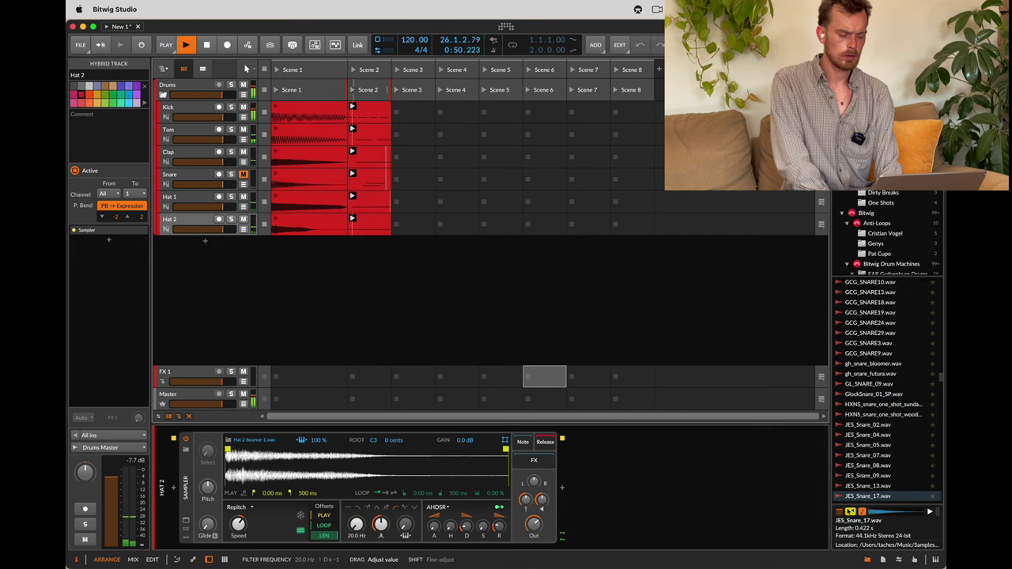
left_click_drag(356, 523, 355, 514)
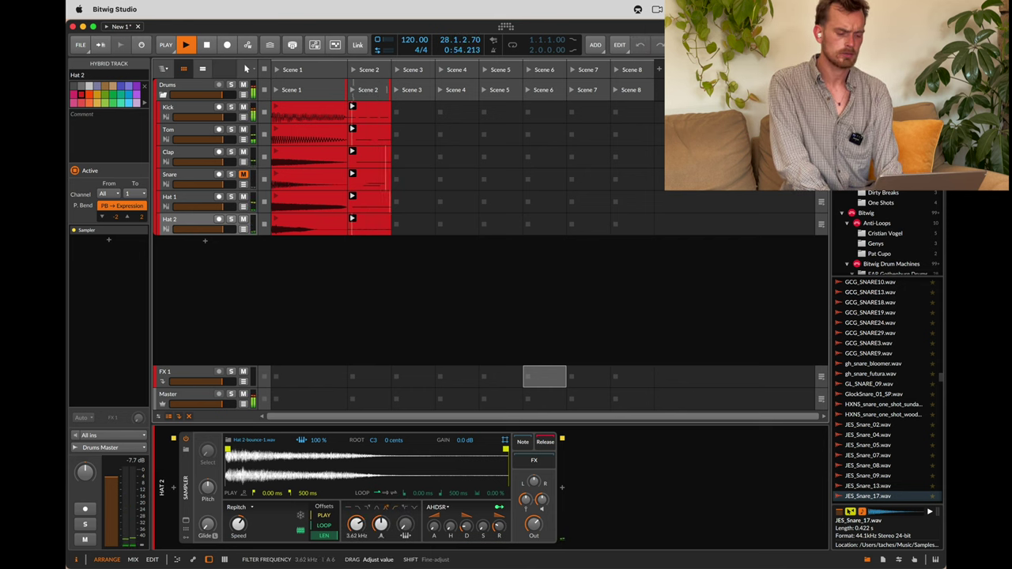
left_click_drag(382, 525, 381, 520)
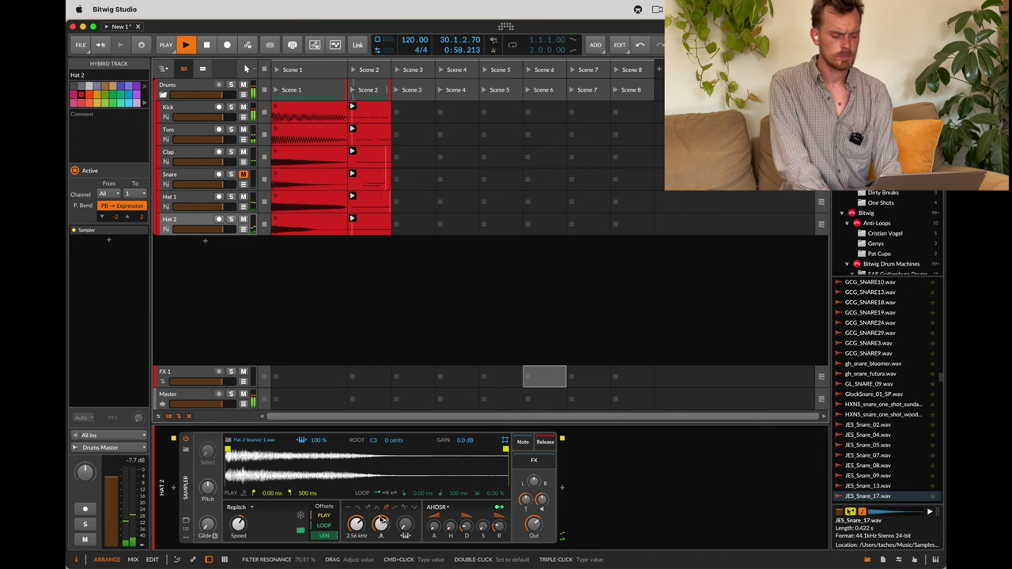
left_click_drag(356, 524, 380, 520)
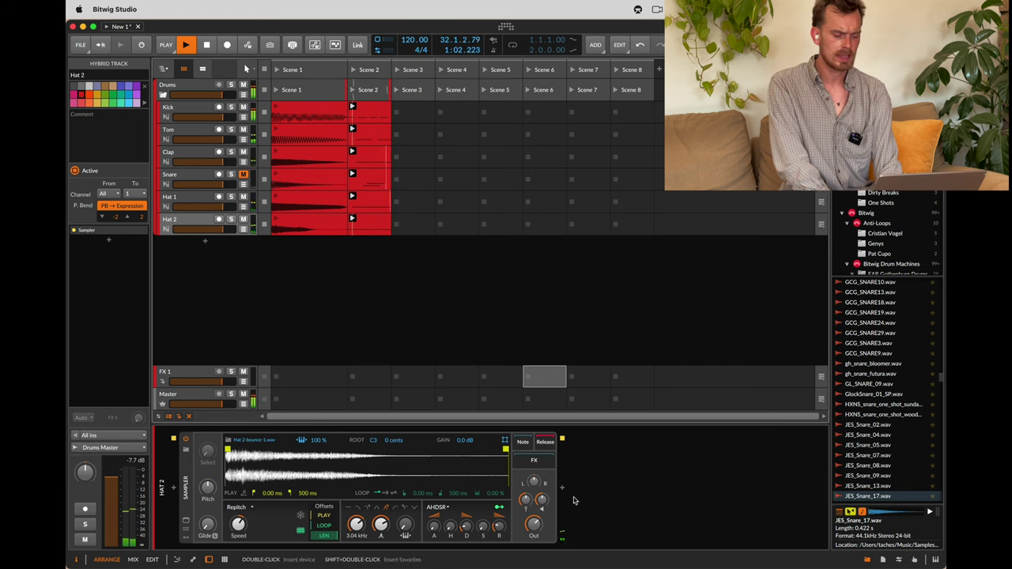
Examine the notes and velocities in the Scene 2 clips of Hat 1 and Hat 2.
double_click(369, 202)
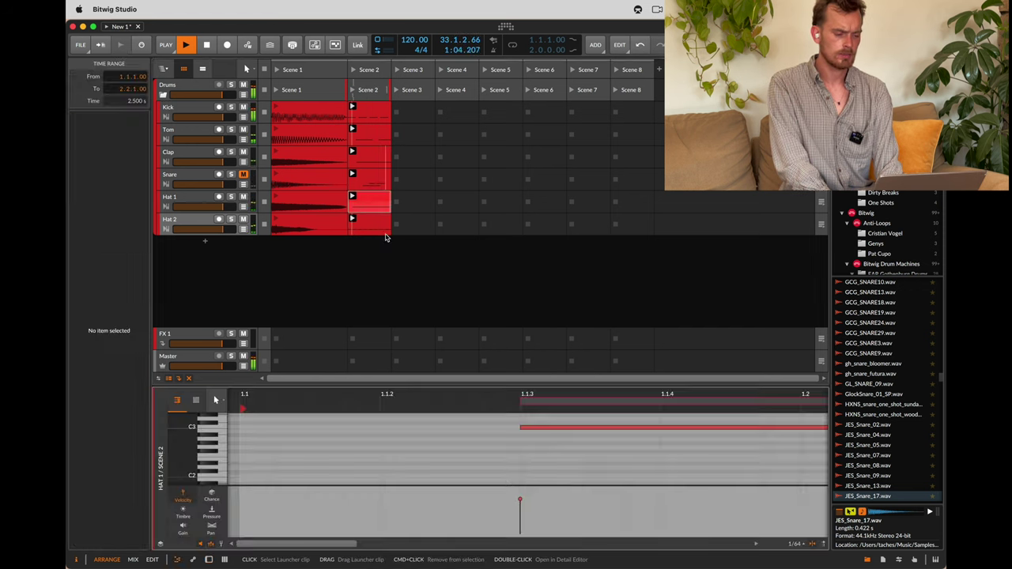
scroll(633, 438, "down", 5)
scroll(626, 436, "right", 3)
scroll(626, 435, "down", 5)
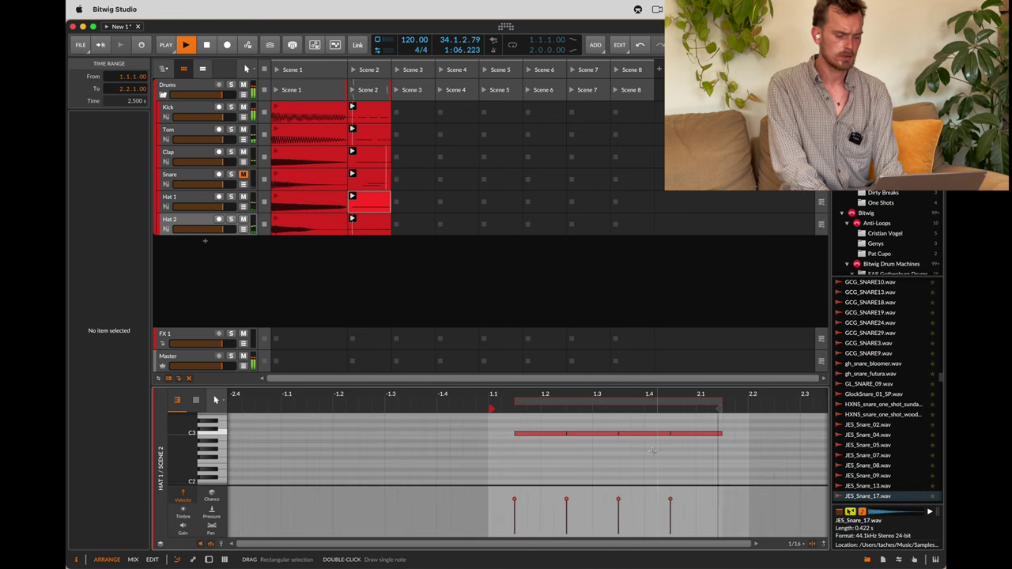
left_click(180, 227)
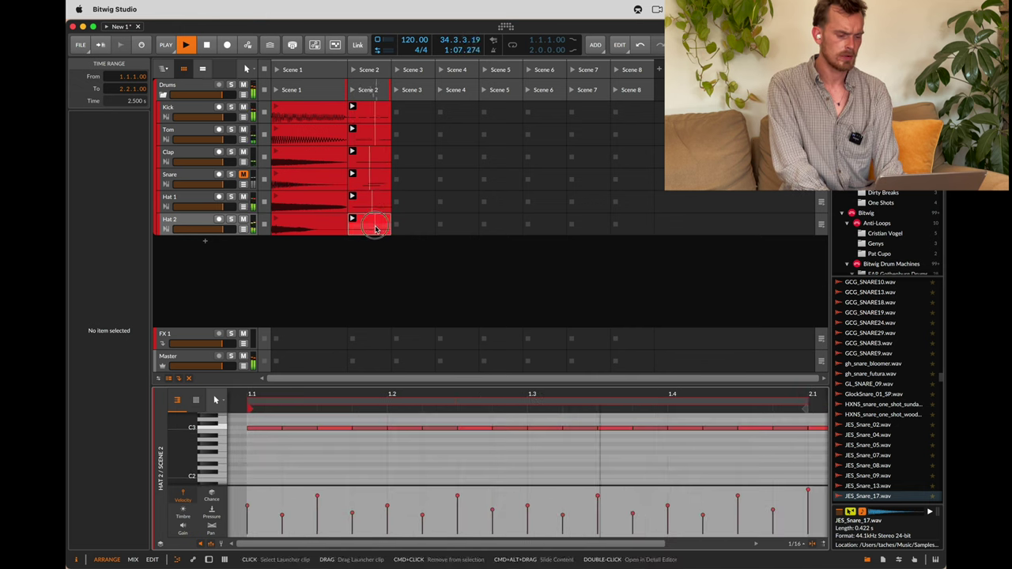
Add an Expressions modulator to the Hat 2 sampler, mapping Velocity to filter resonance at 0.100, and adjust the amplitude envelope's attack.
double_click(180, 227)
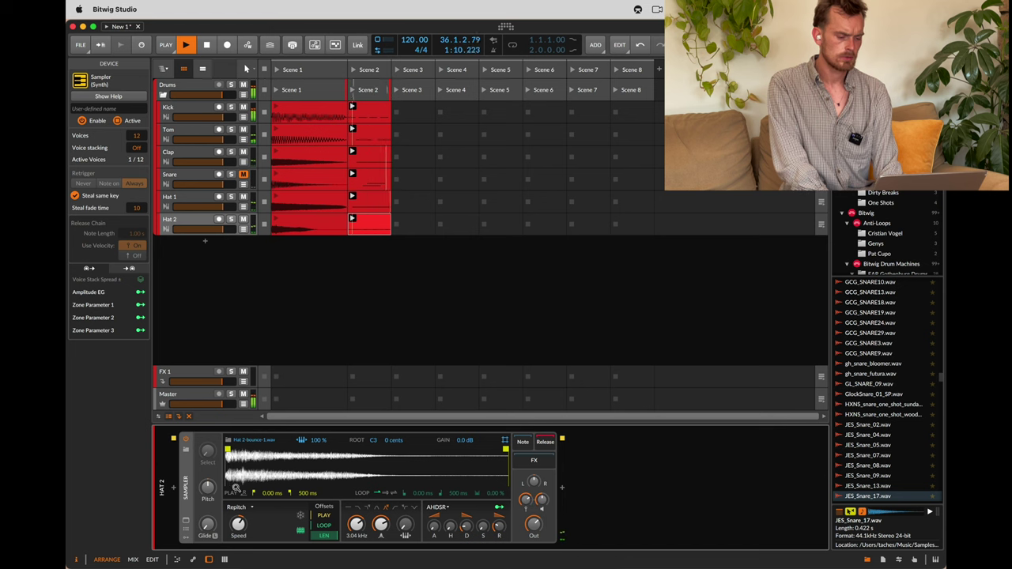
left_click(186, 537)
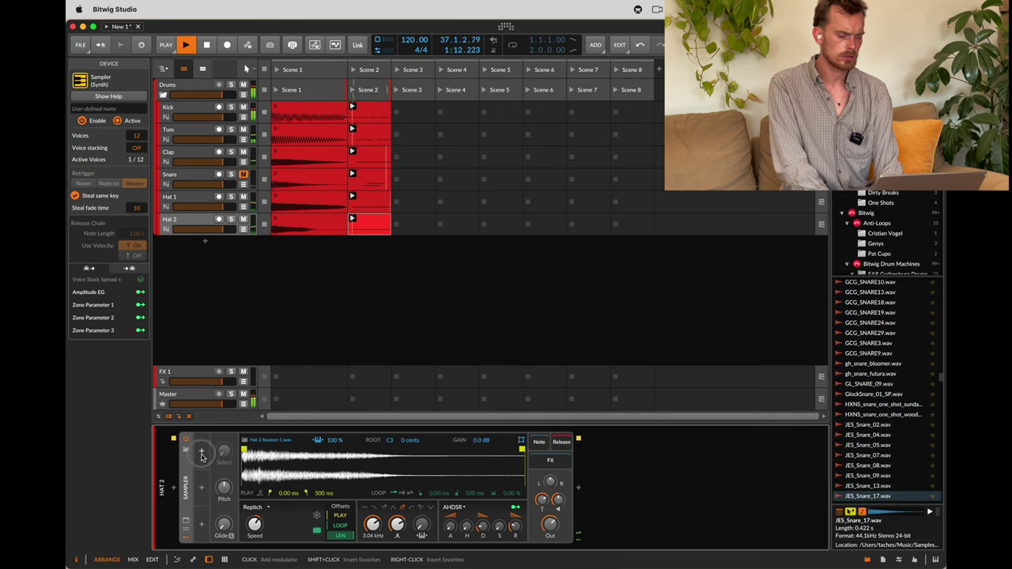
left_click(202, 456)
type("ez")
key("BackSpace")
type("x")
key("Return")
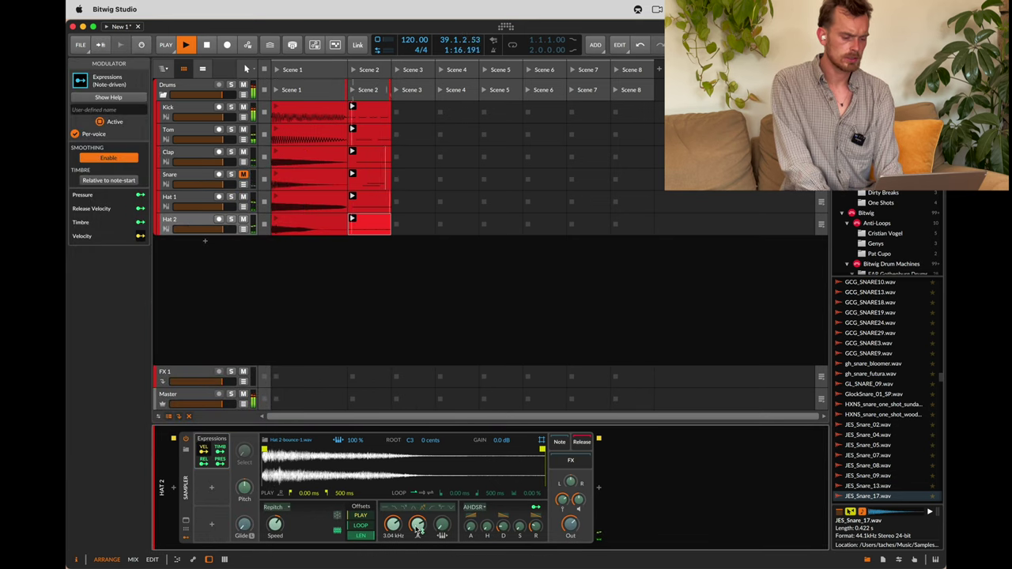
left_click_drag(418, 524, 413, 528)
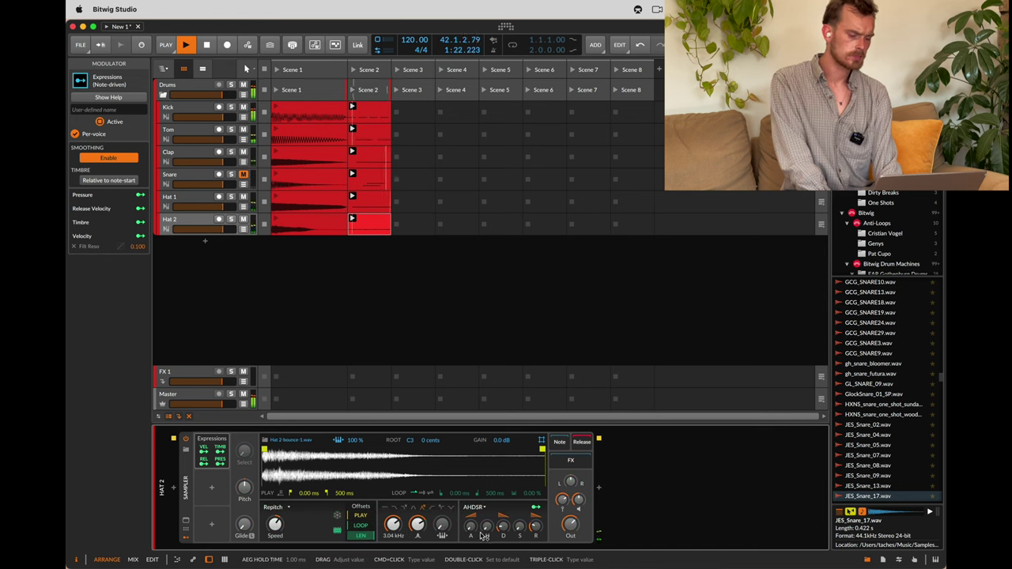
left_click_drag(470, 526, 469, 521)
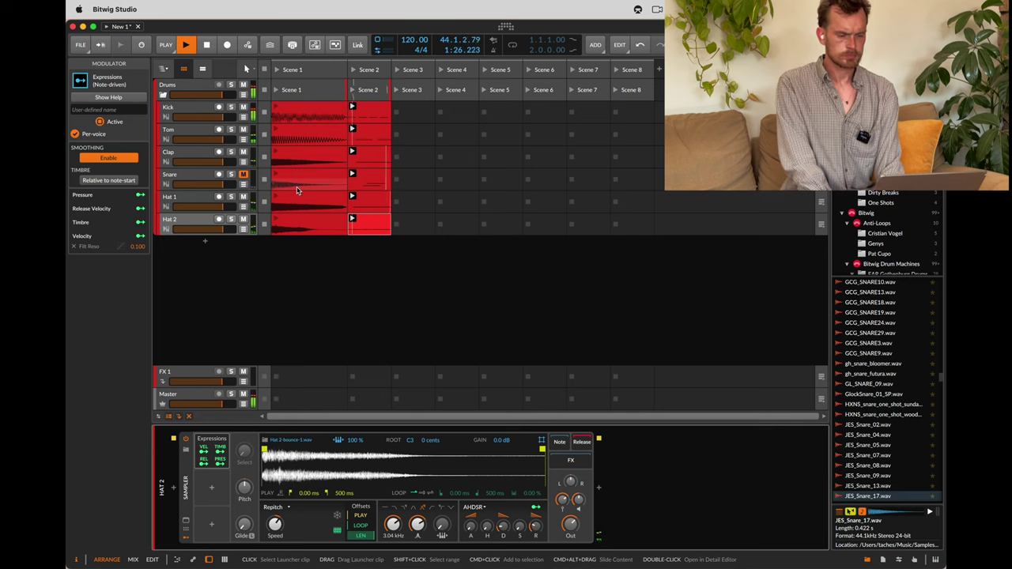
Unmute the Snare and give its sampler a zero-sustain amplitude envelope with about 133 ms decay and a low-pass filter at 440 Hz.
left_click(247, 176)
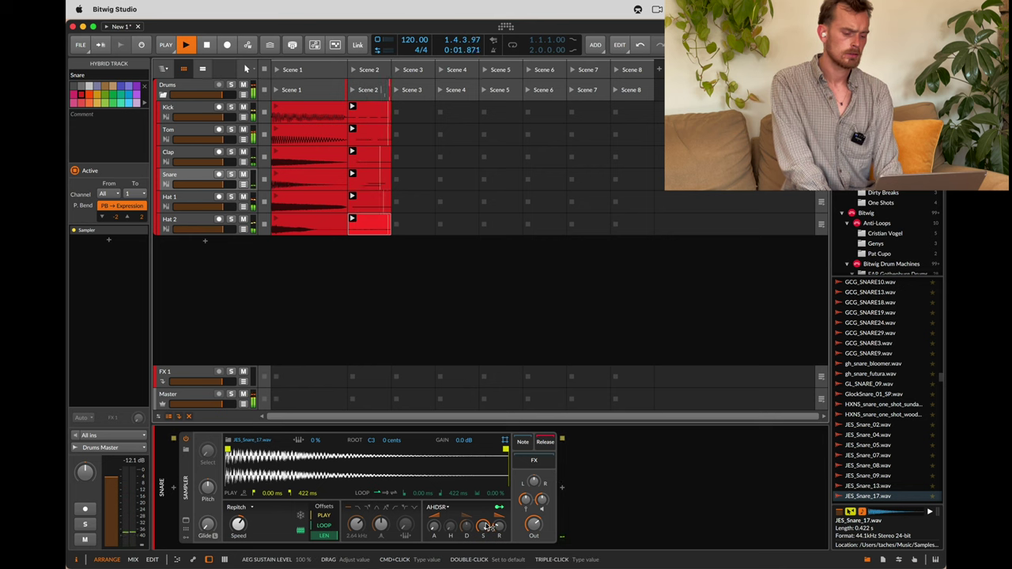
left_click_drag(540, 499, 541, 504)
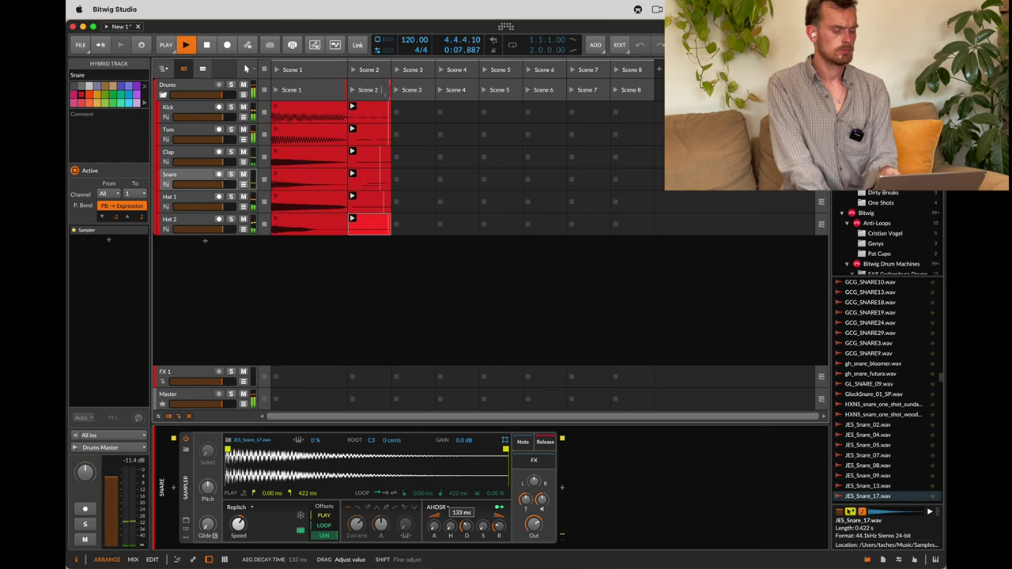
left_click(359, 508)
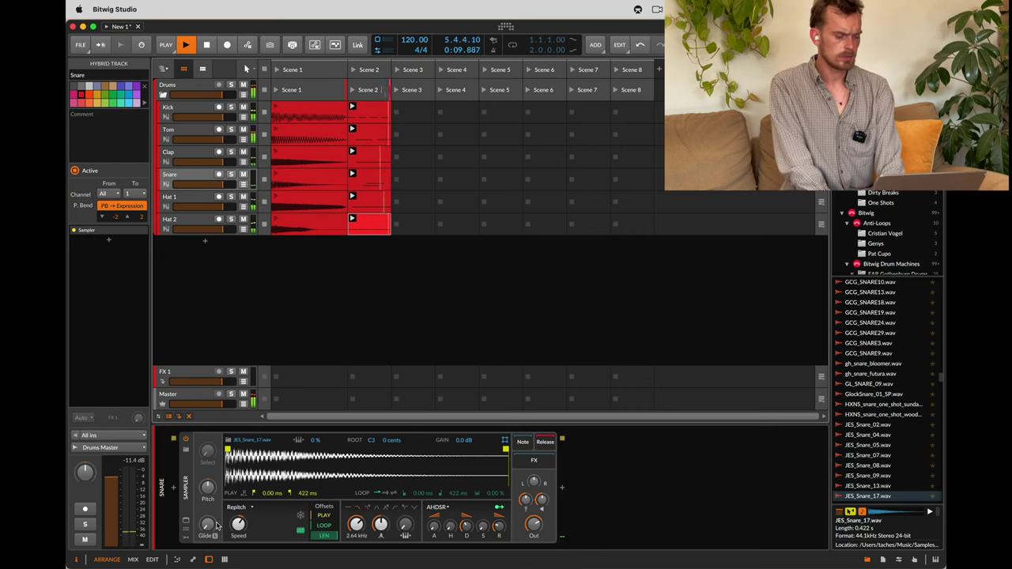
left_click(185, 538)
left_click_drag(372, 524, 371, 555)
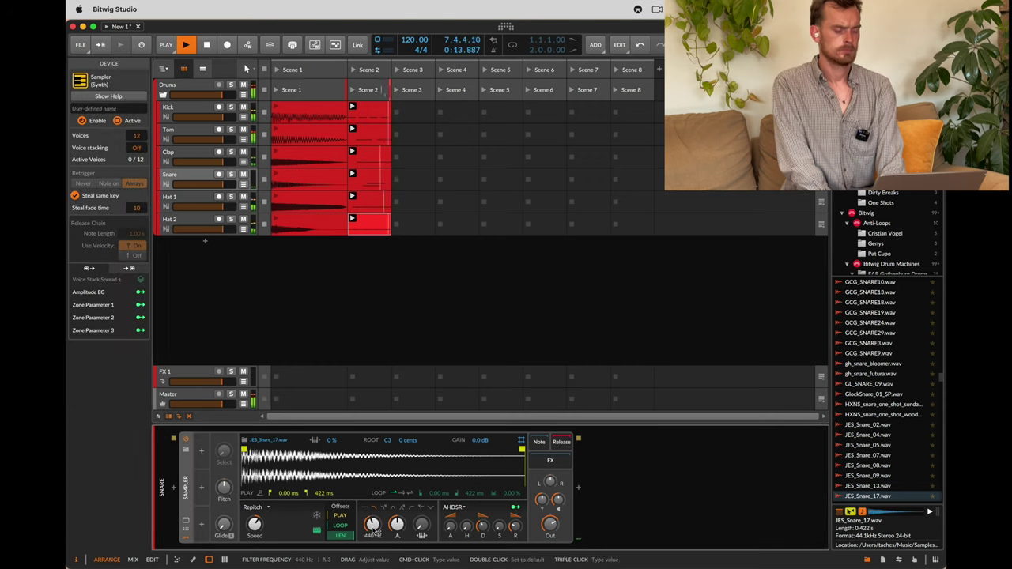
Add an ADSR modulator with zero sustain to the Snare sampler and map it to the filter frequency by 39.50 semitones.
left_click(202, 452)
type("ad")
key("Return")
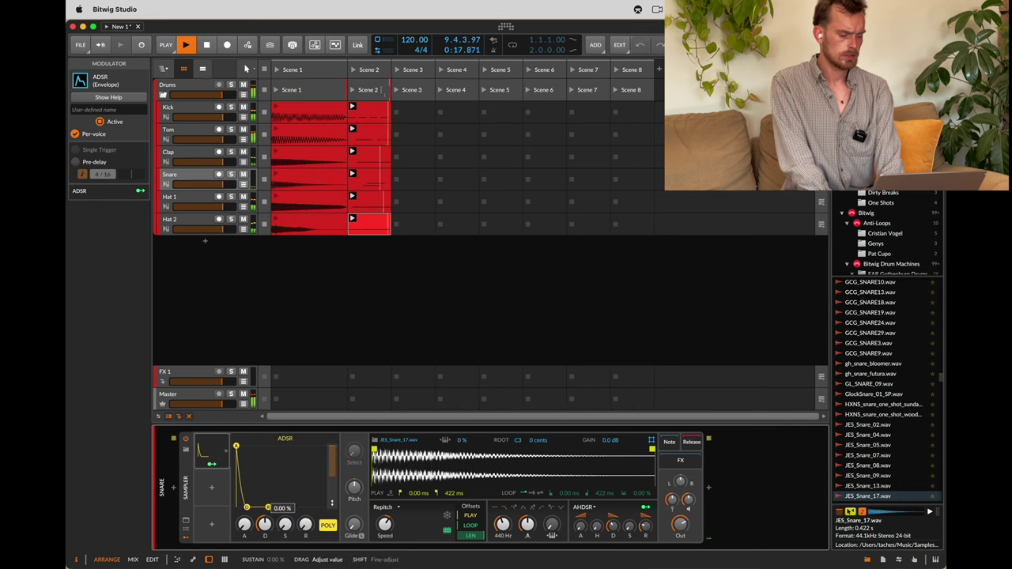
left_click(211, 466)
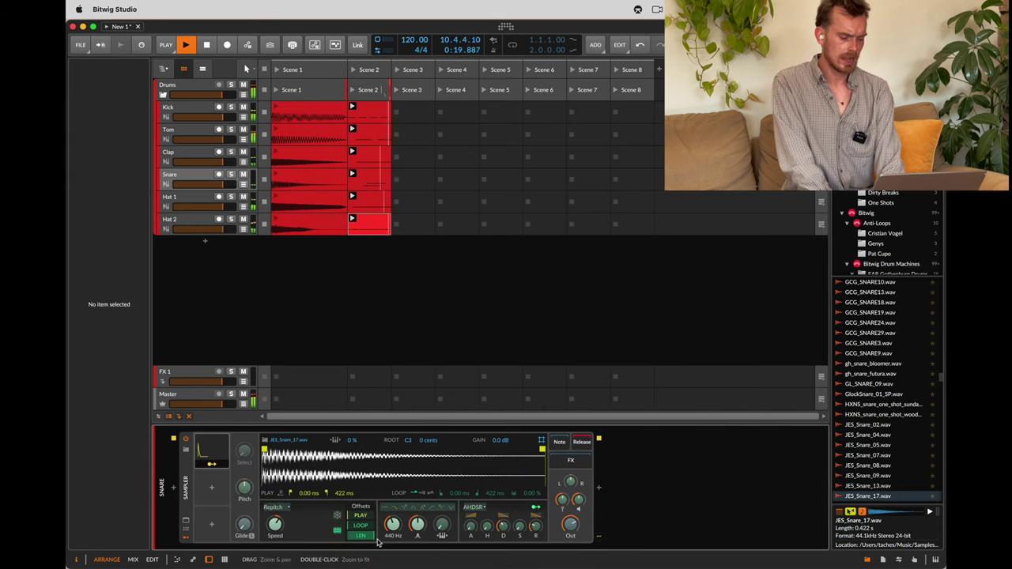
left_click(211, 457)
mouse_move(306, 528)
left_mouse_down()
mouse_move(306, 513)
mouse_move(306, 528)
left_mouse_up()
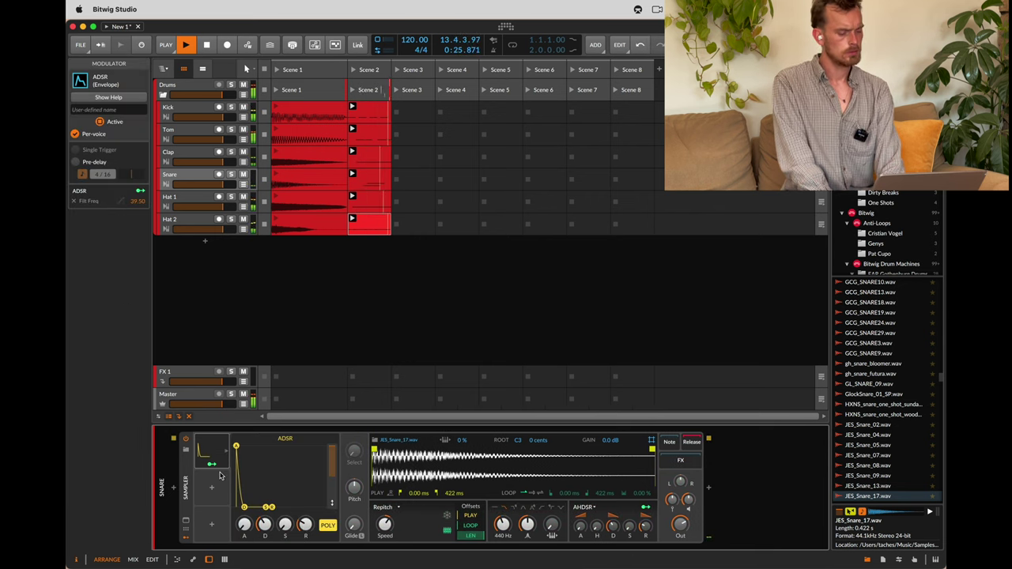
Duplicate the Snare's ADSR modulator, map the copy to pitch by 14.35 semitones and adjust its decay.
left_click(211, 452)
key("super+d")
left_click(211, 501)
left_click_drag(246, 494, 246, 491)
left_click(208, 490)
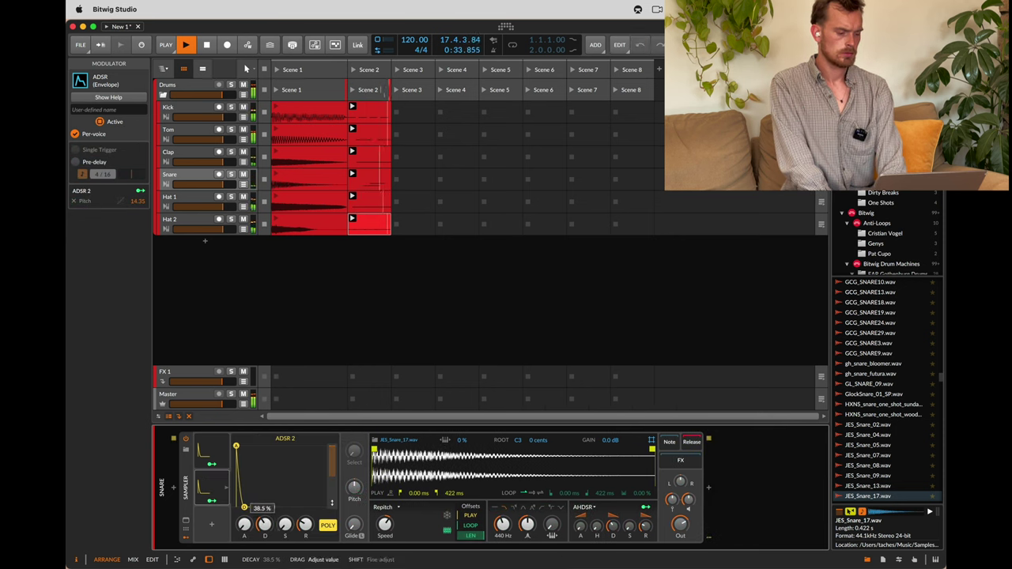
left_click_drag(271, 526, 271, 524)
Adjust the Snare sampler's output level, listen to the full drum pattern and stop playback.
left_click_drag(683, 525, 682, 525)
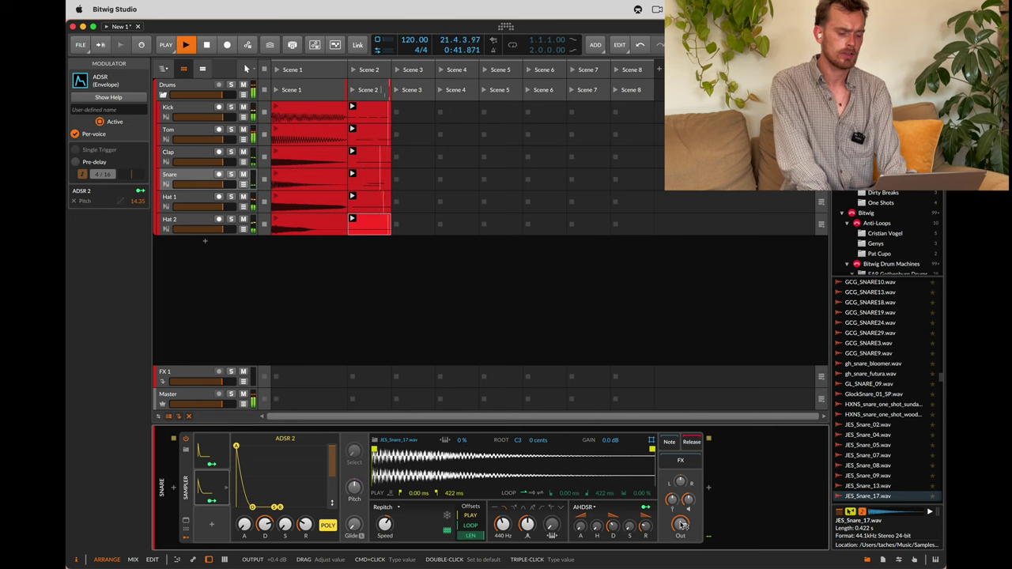
left_click_drag(682, 525, 681, 527)
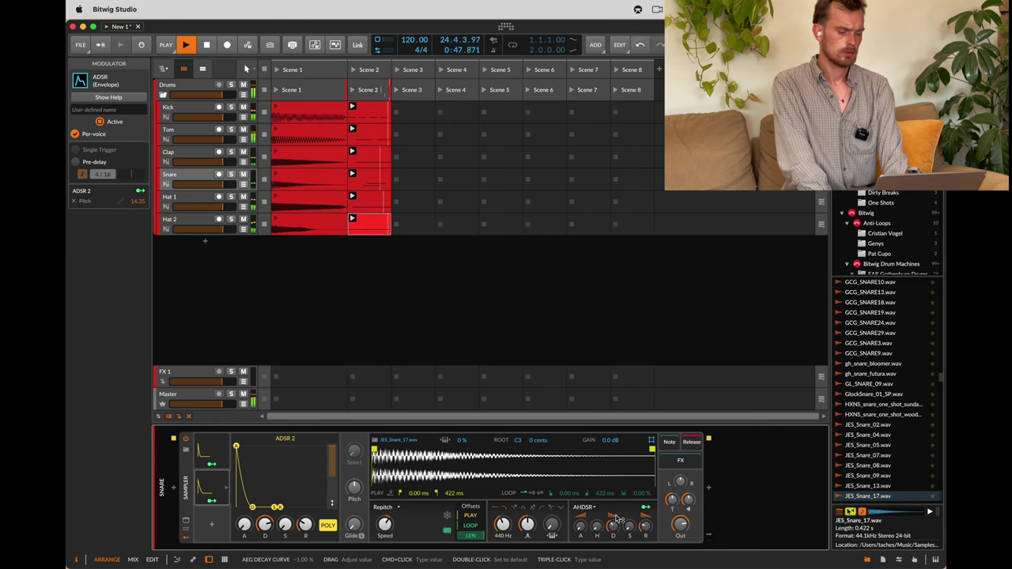
left_click(181, 108)
left_click(175, 92)
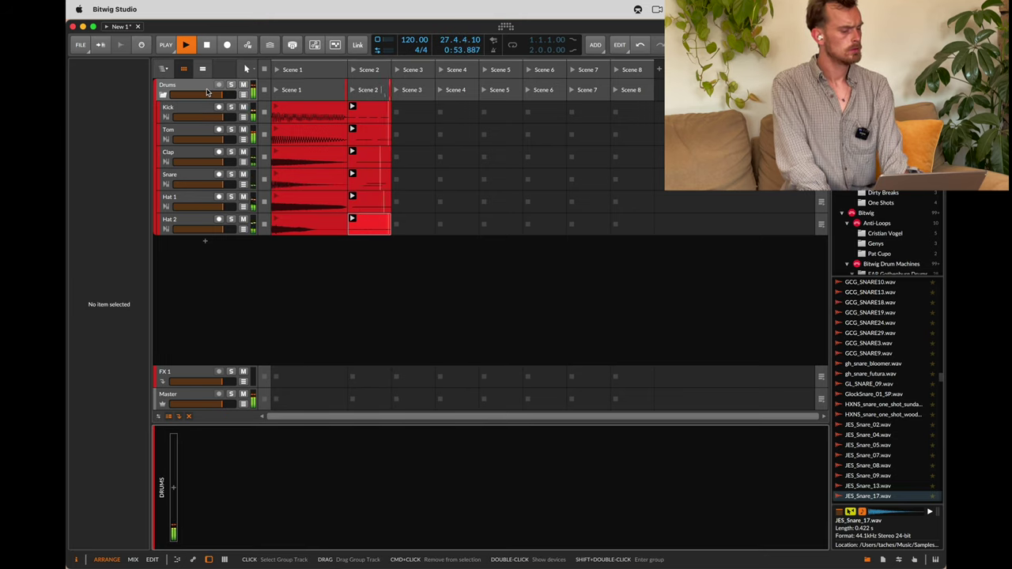
key("space")
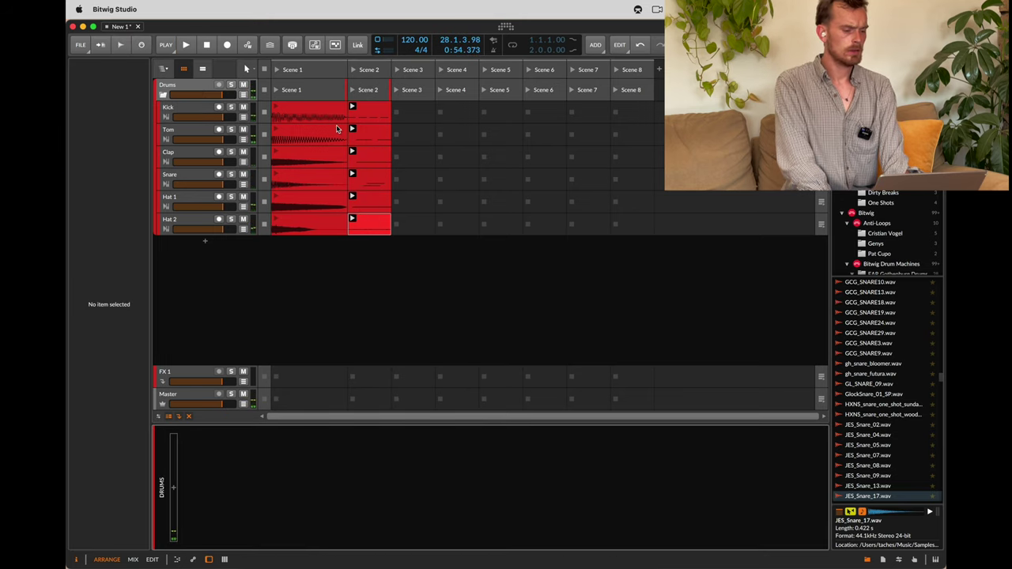
Duplicate the Drums group, expand the copy and select the sampler on its Kick track.
left_click(190, 86)
key("super+d")
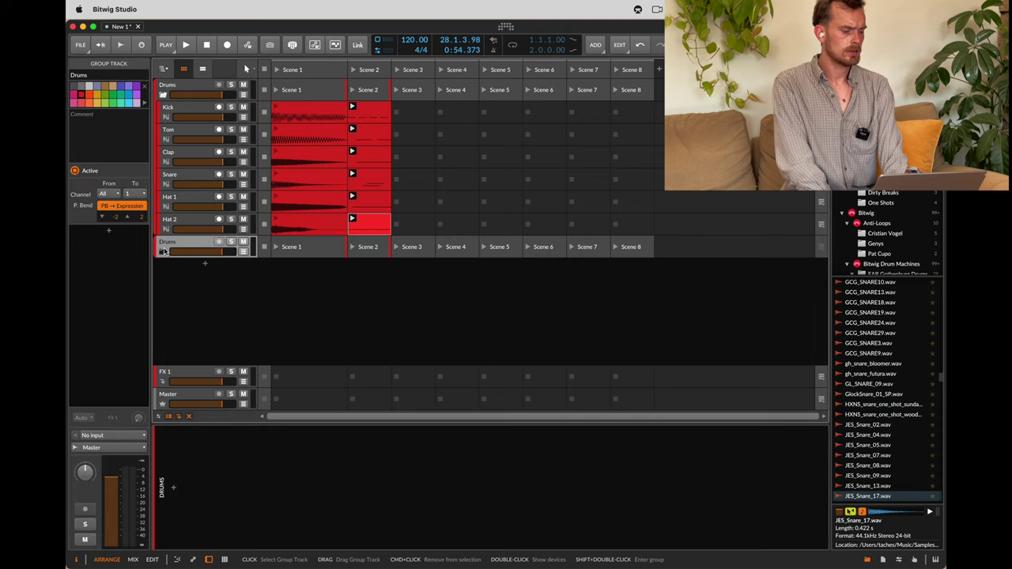
left_click(163, 251)
left_click(205, 279)
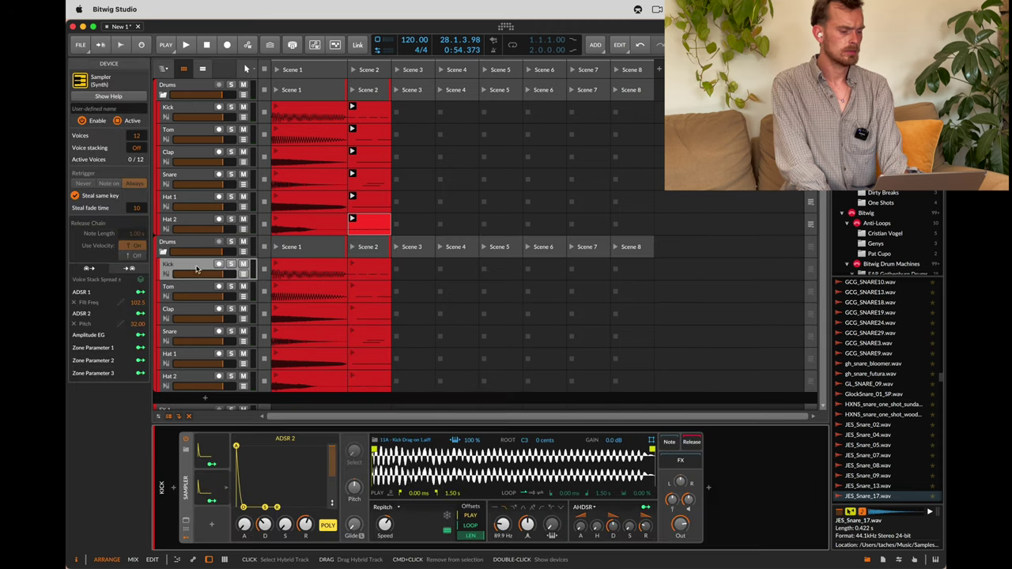
left_click(332, 272)
left_click(450, 465)
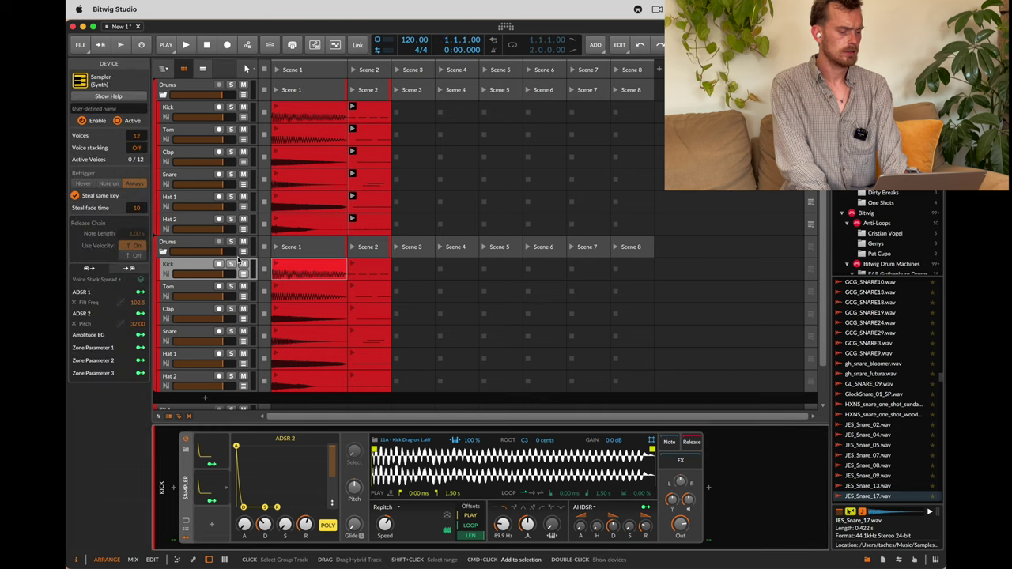